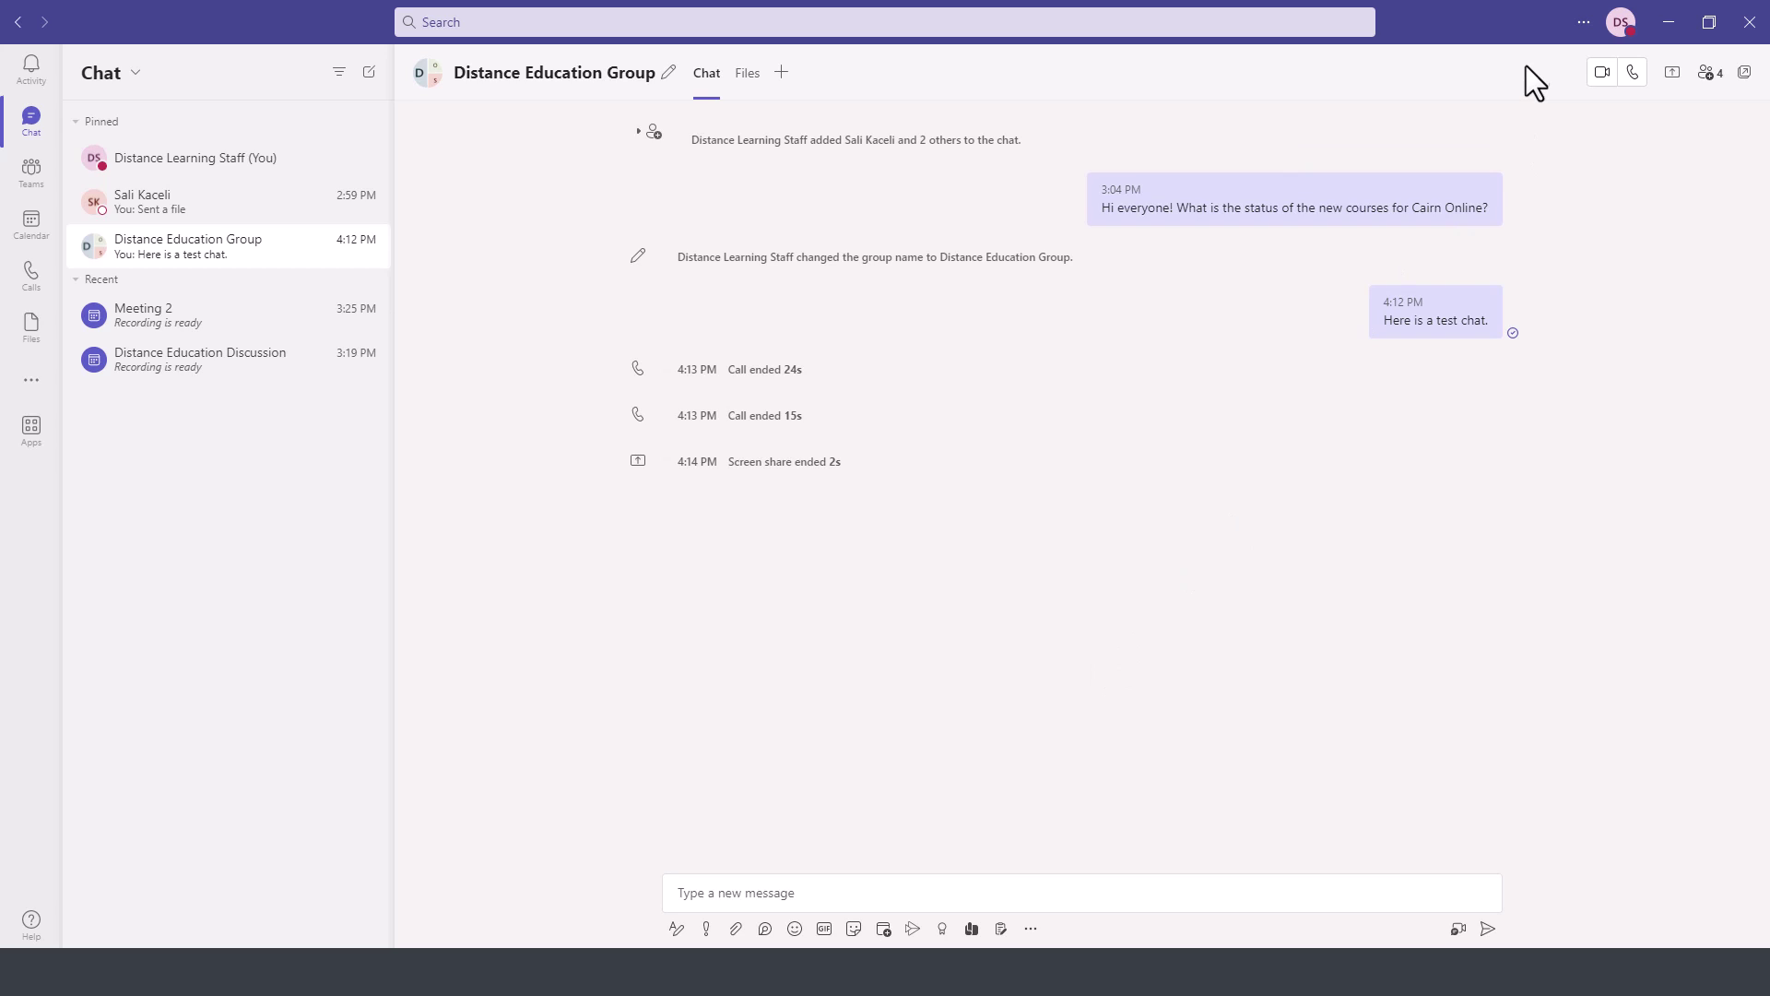
Open Teams Settings from the top-right menu to its General page of theme and layout options
left_click(1584, 24)
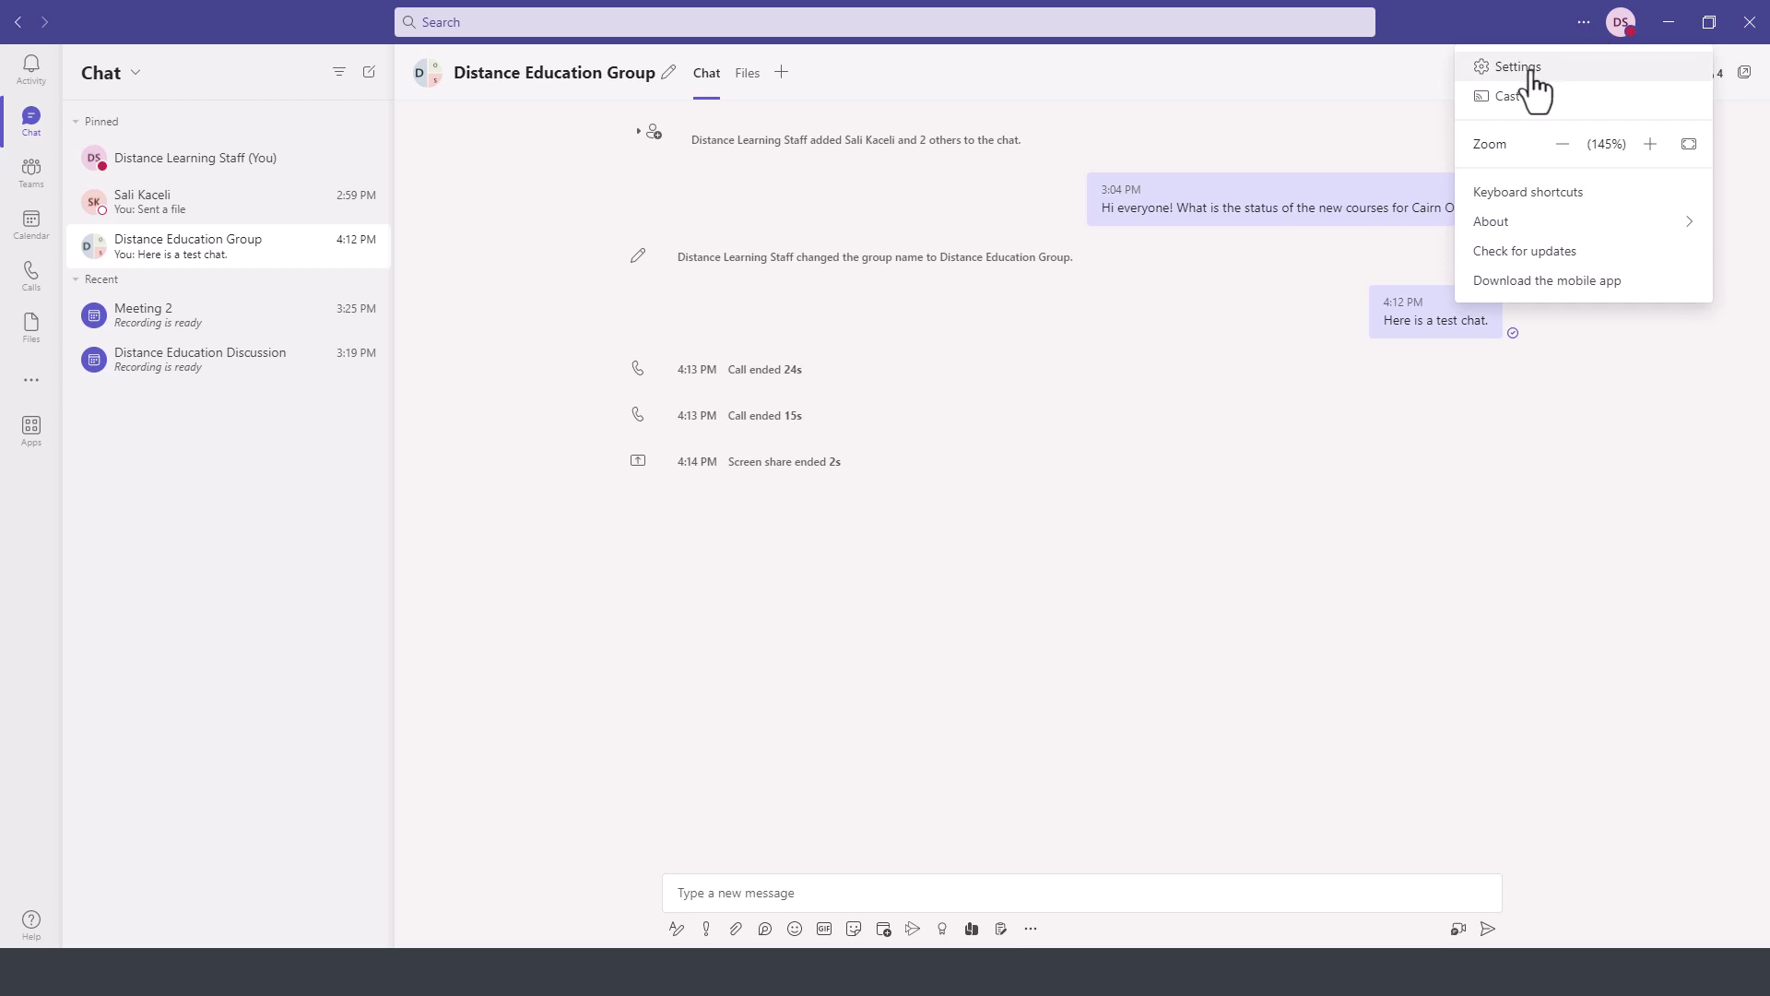
left_click(1527, 76)
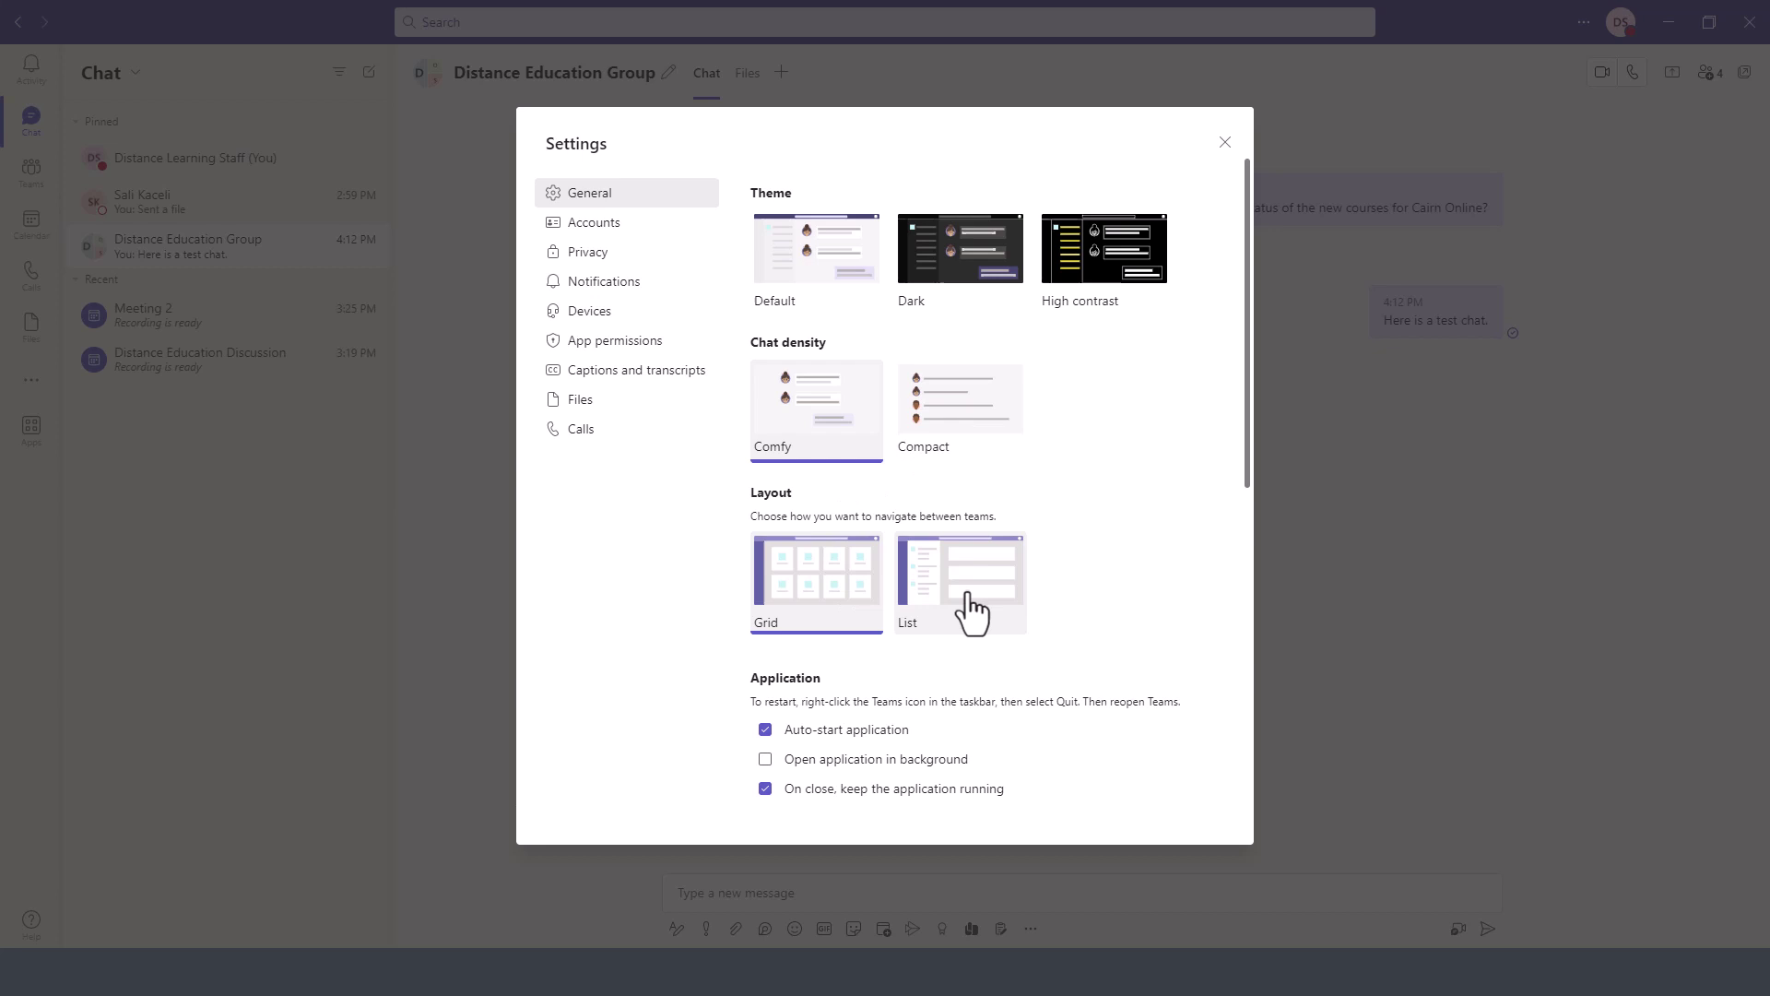
scroll(997, 582, "down", 2)
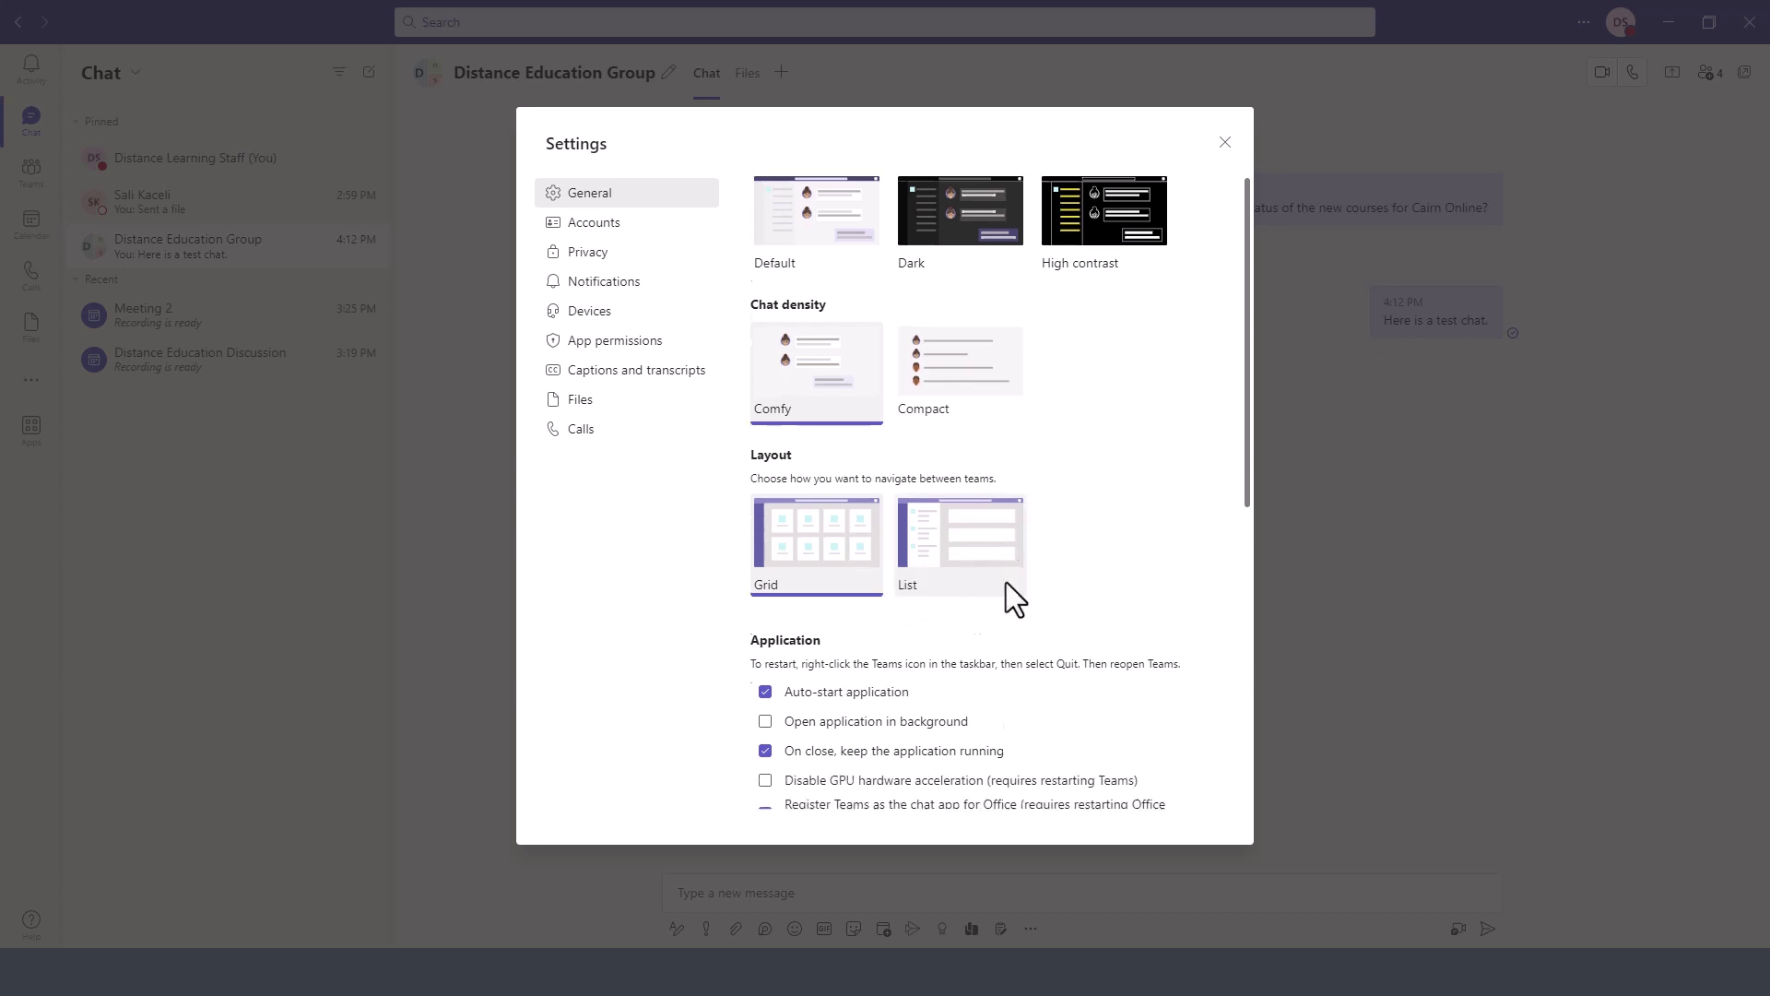
scroll(959, 590, "down", 1)
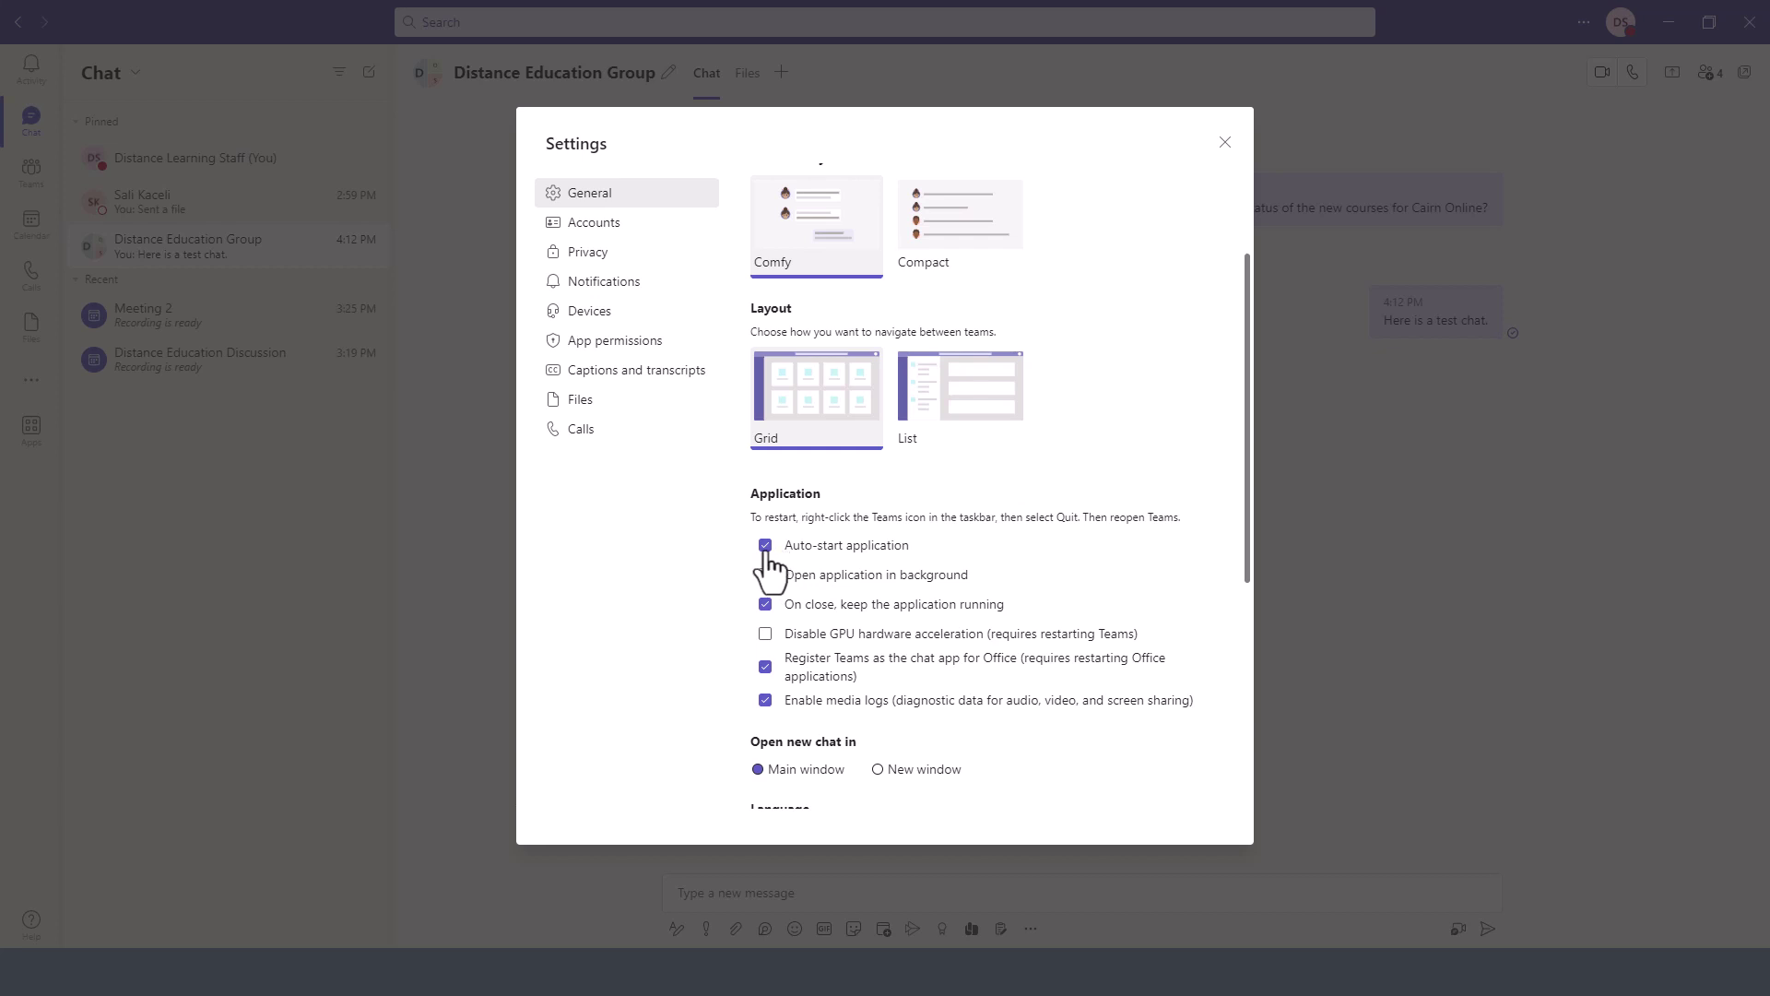
scroll(830, 578, "down", 2)
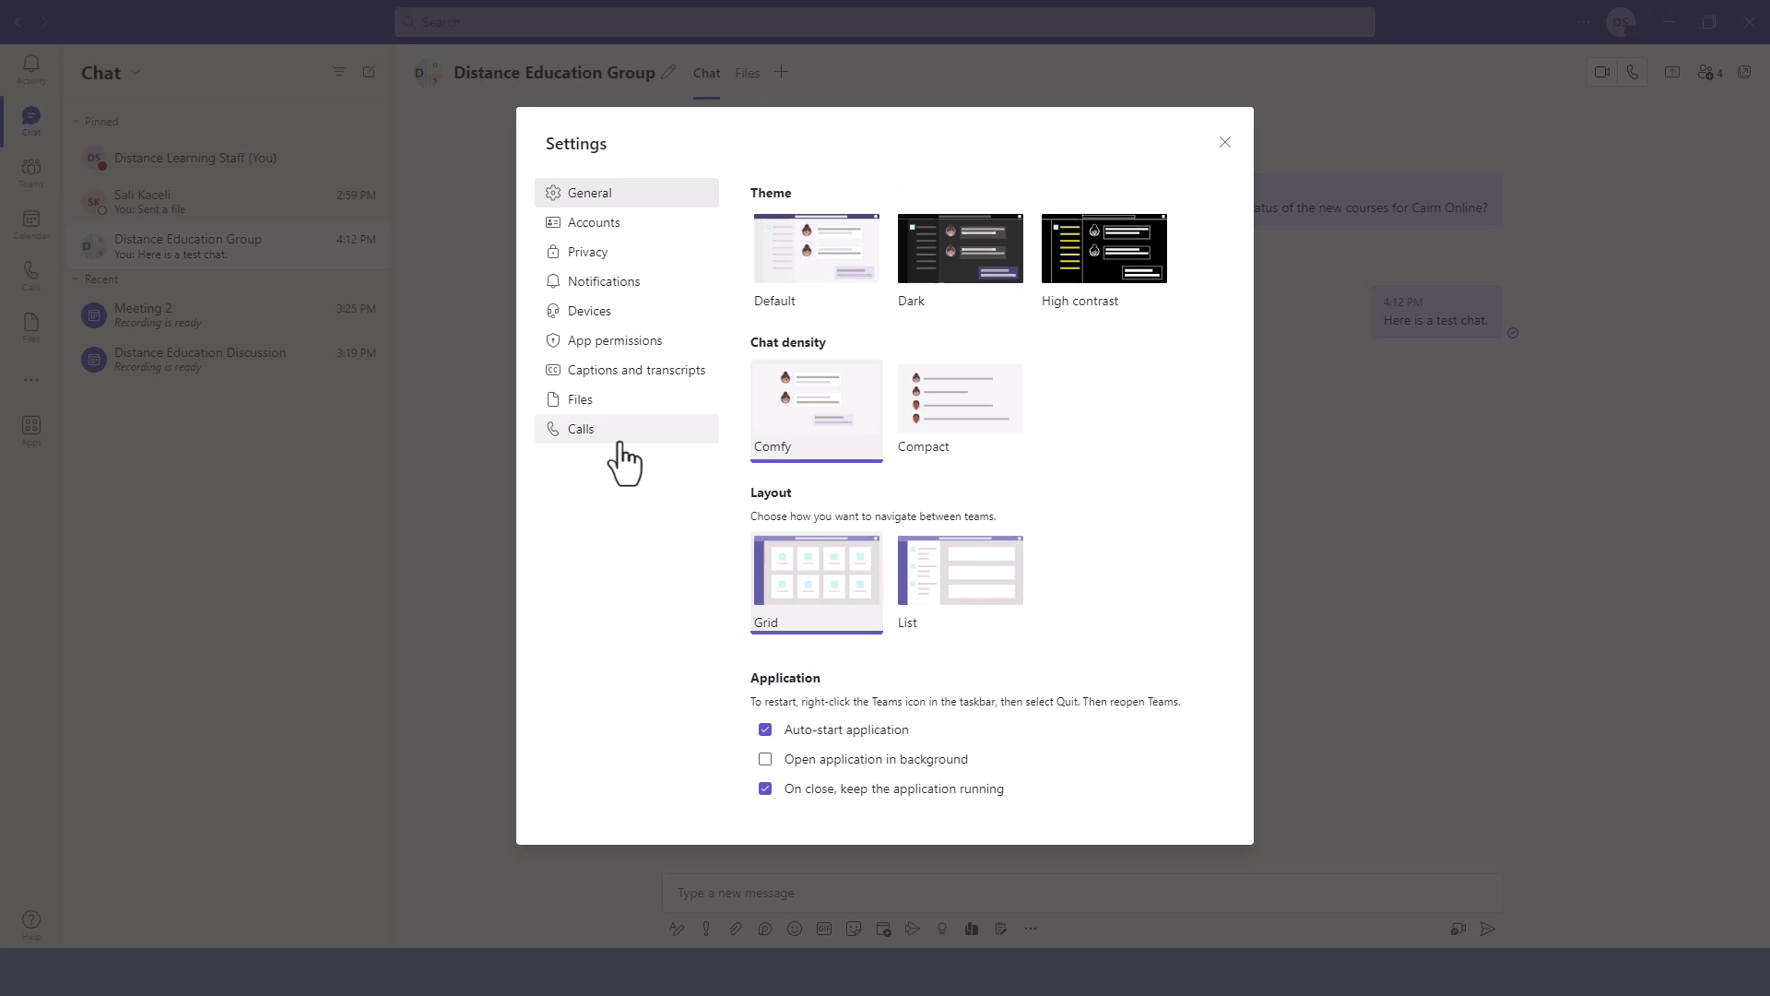
View the Privacy page, then Notifications with missed activity emails set to hourly
left_click(598, 253)
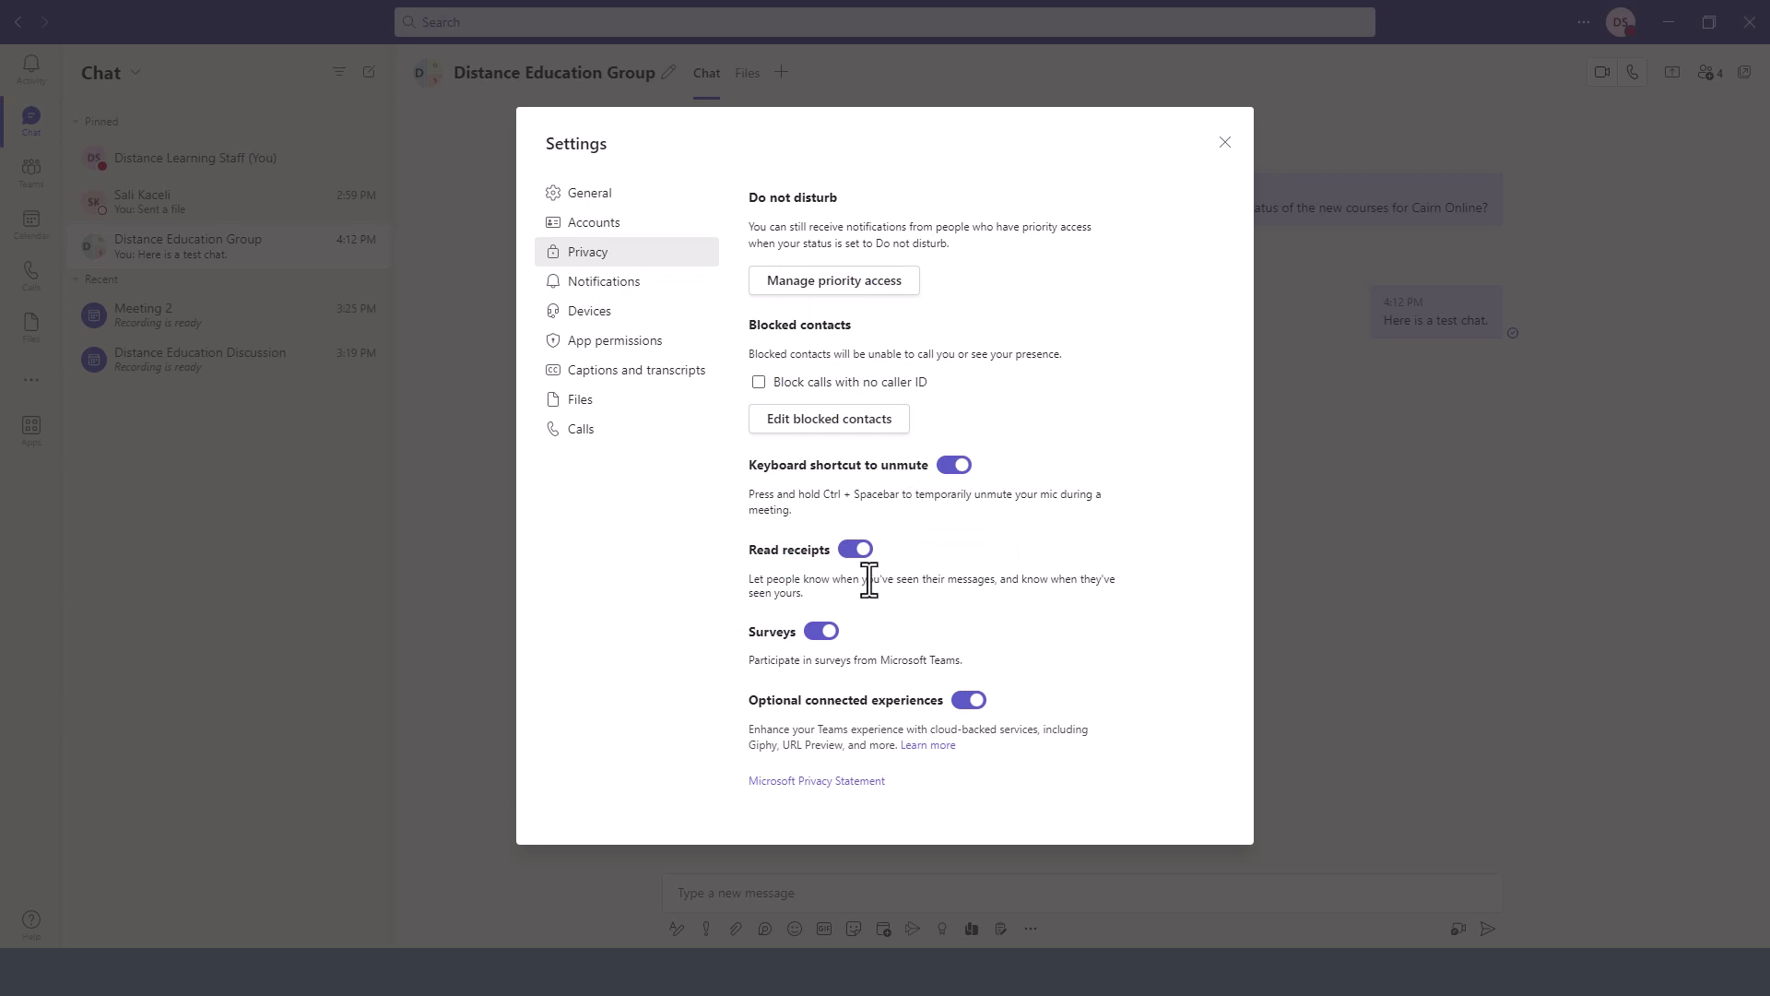
left_click(608, 284)
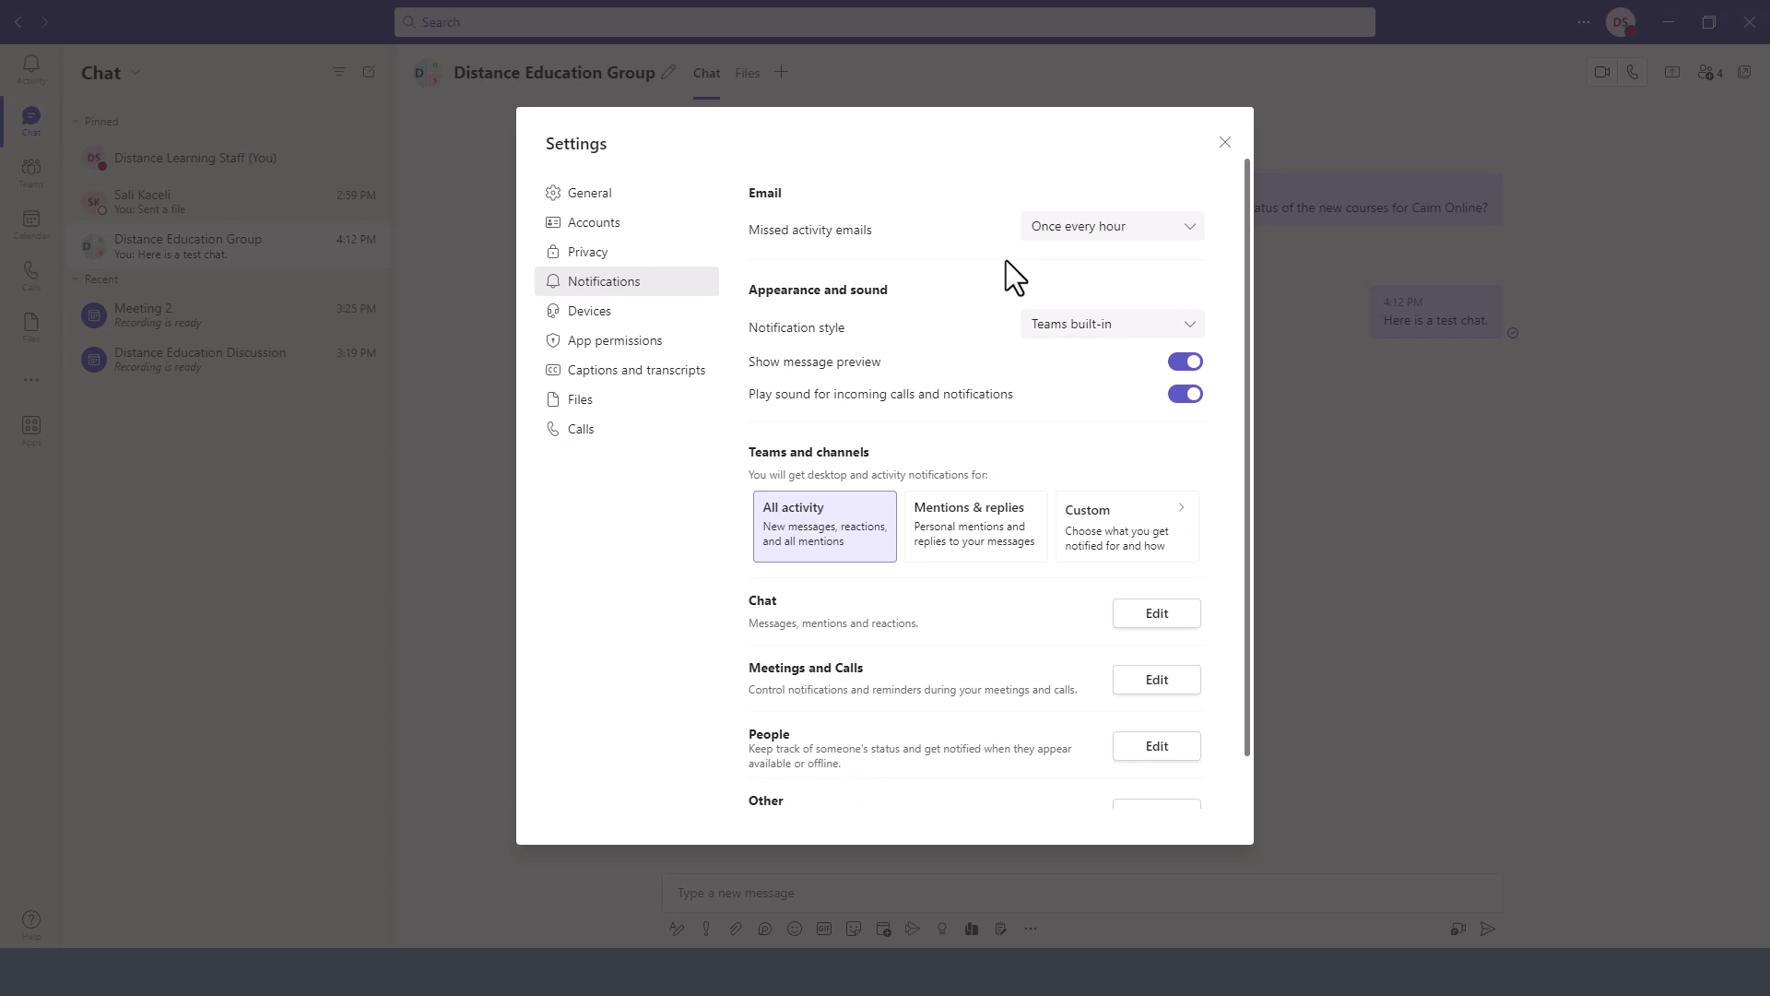
left_click(1107, 228)
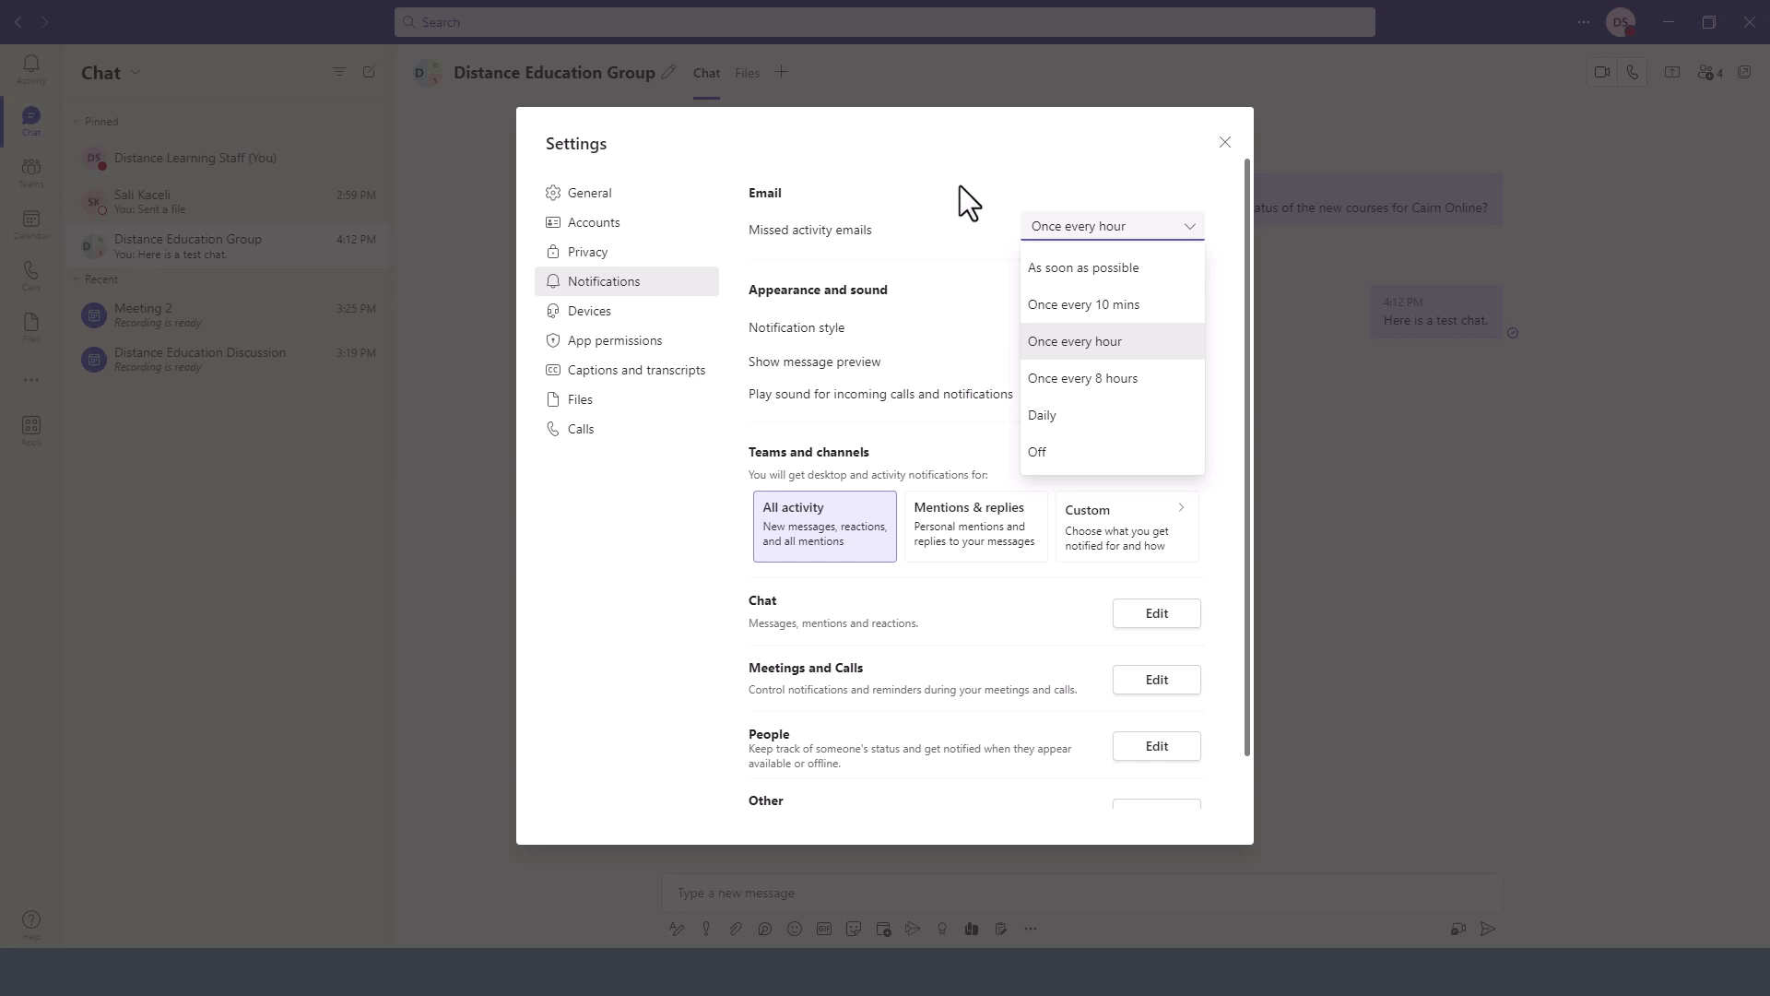
scroll(960, 186, "down", 2)
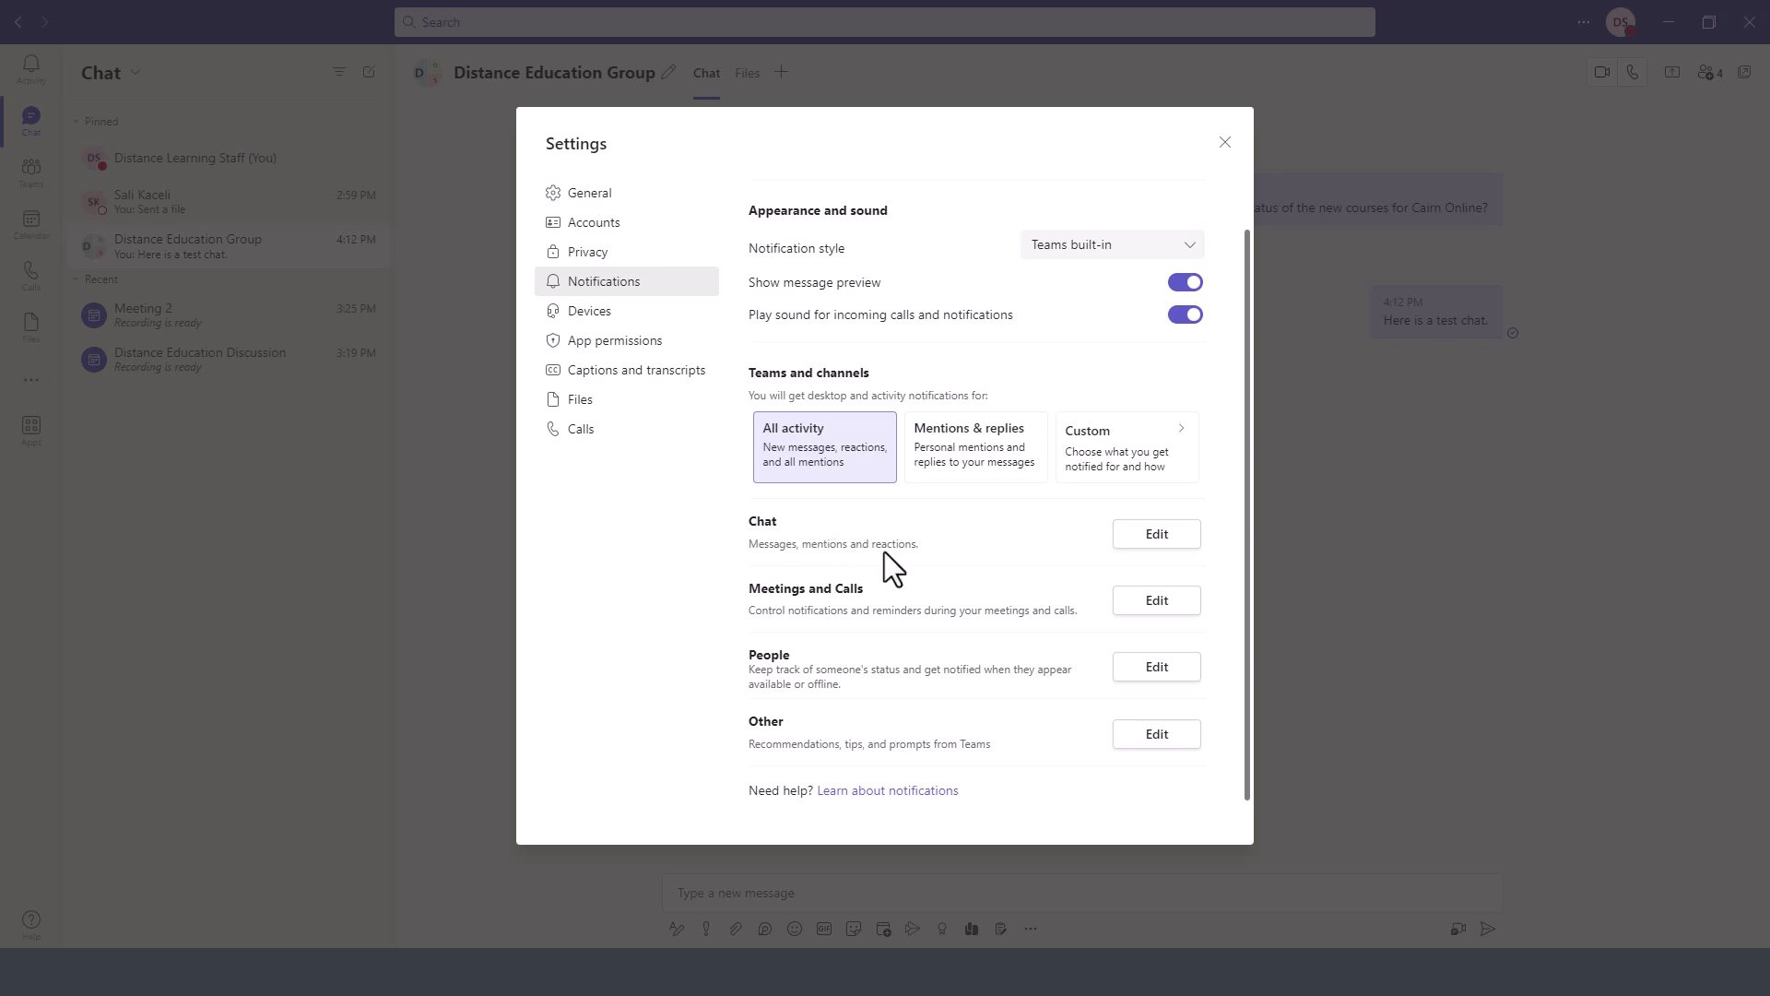
Review the Devices audio and camera options, then show the Files page
left_click(601, 321)
scroll(1023, 484, "down", 3)
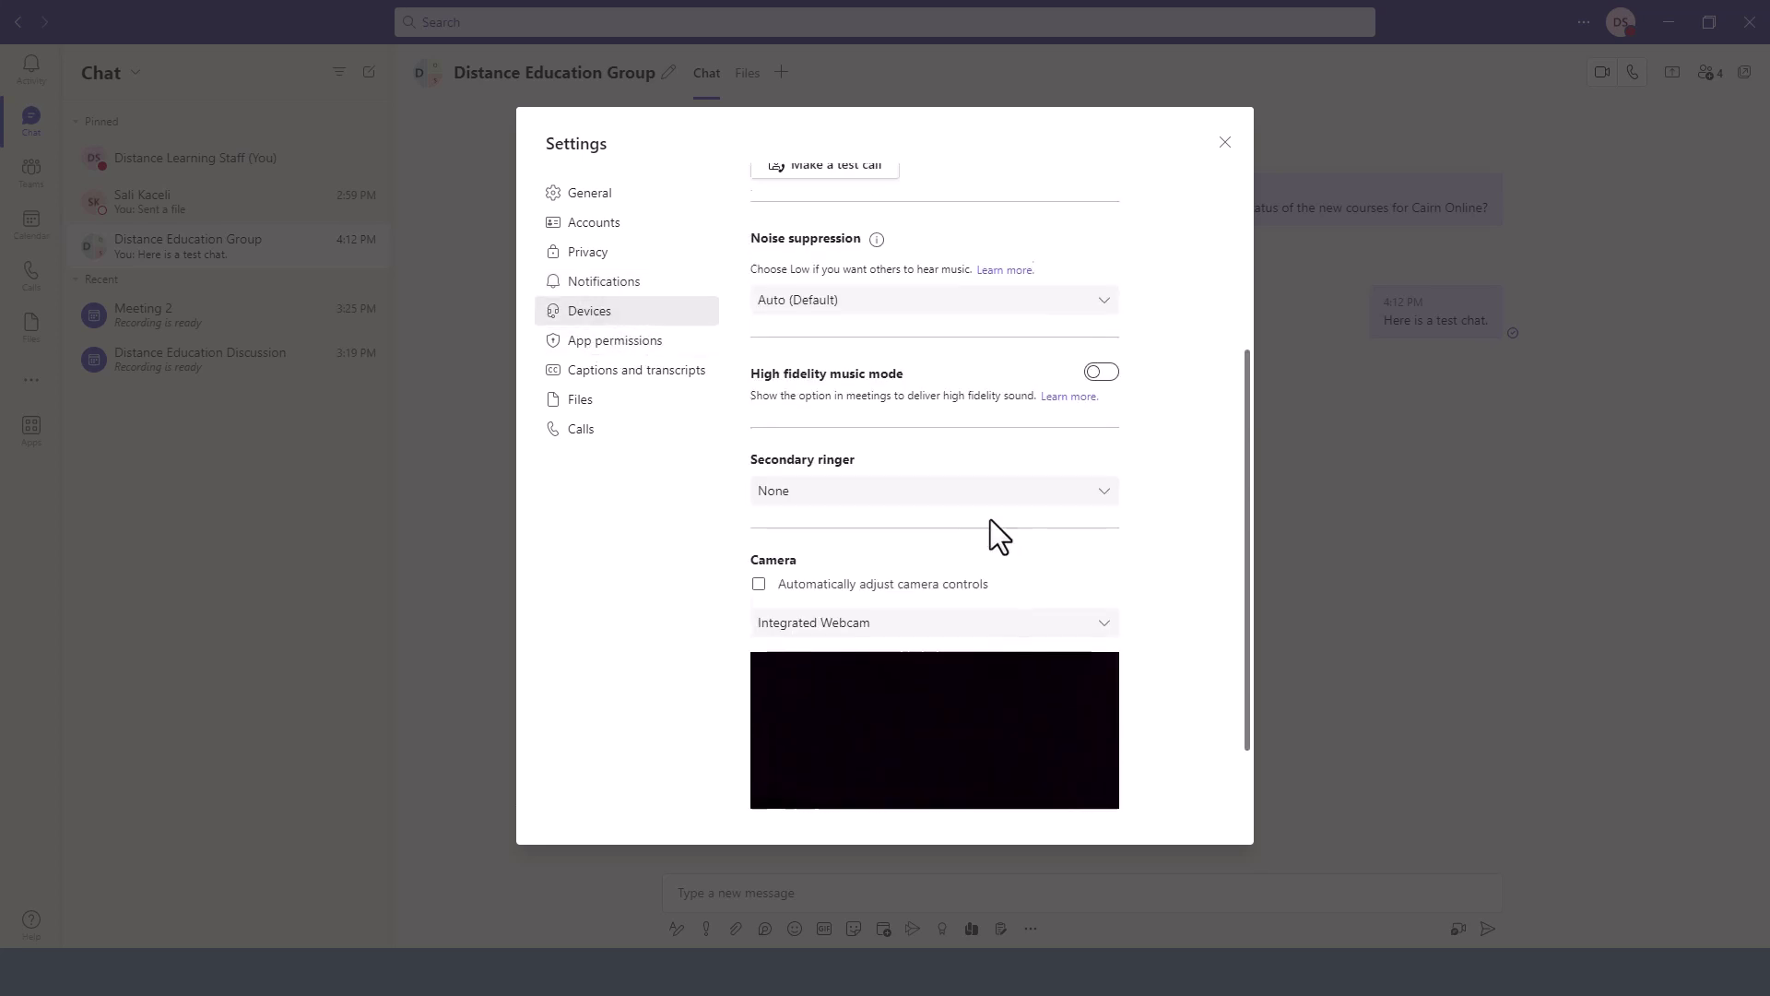
scroll(968, 596, "down", 1)
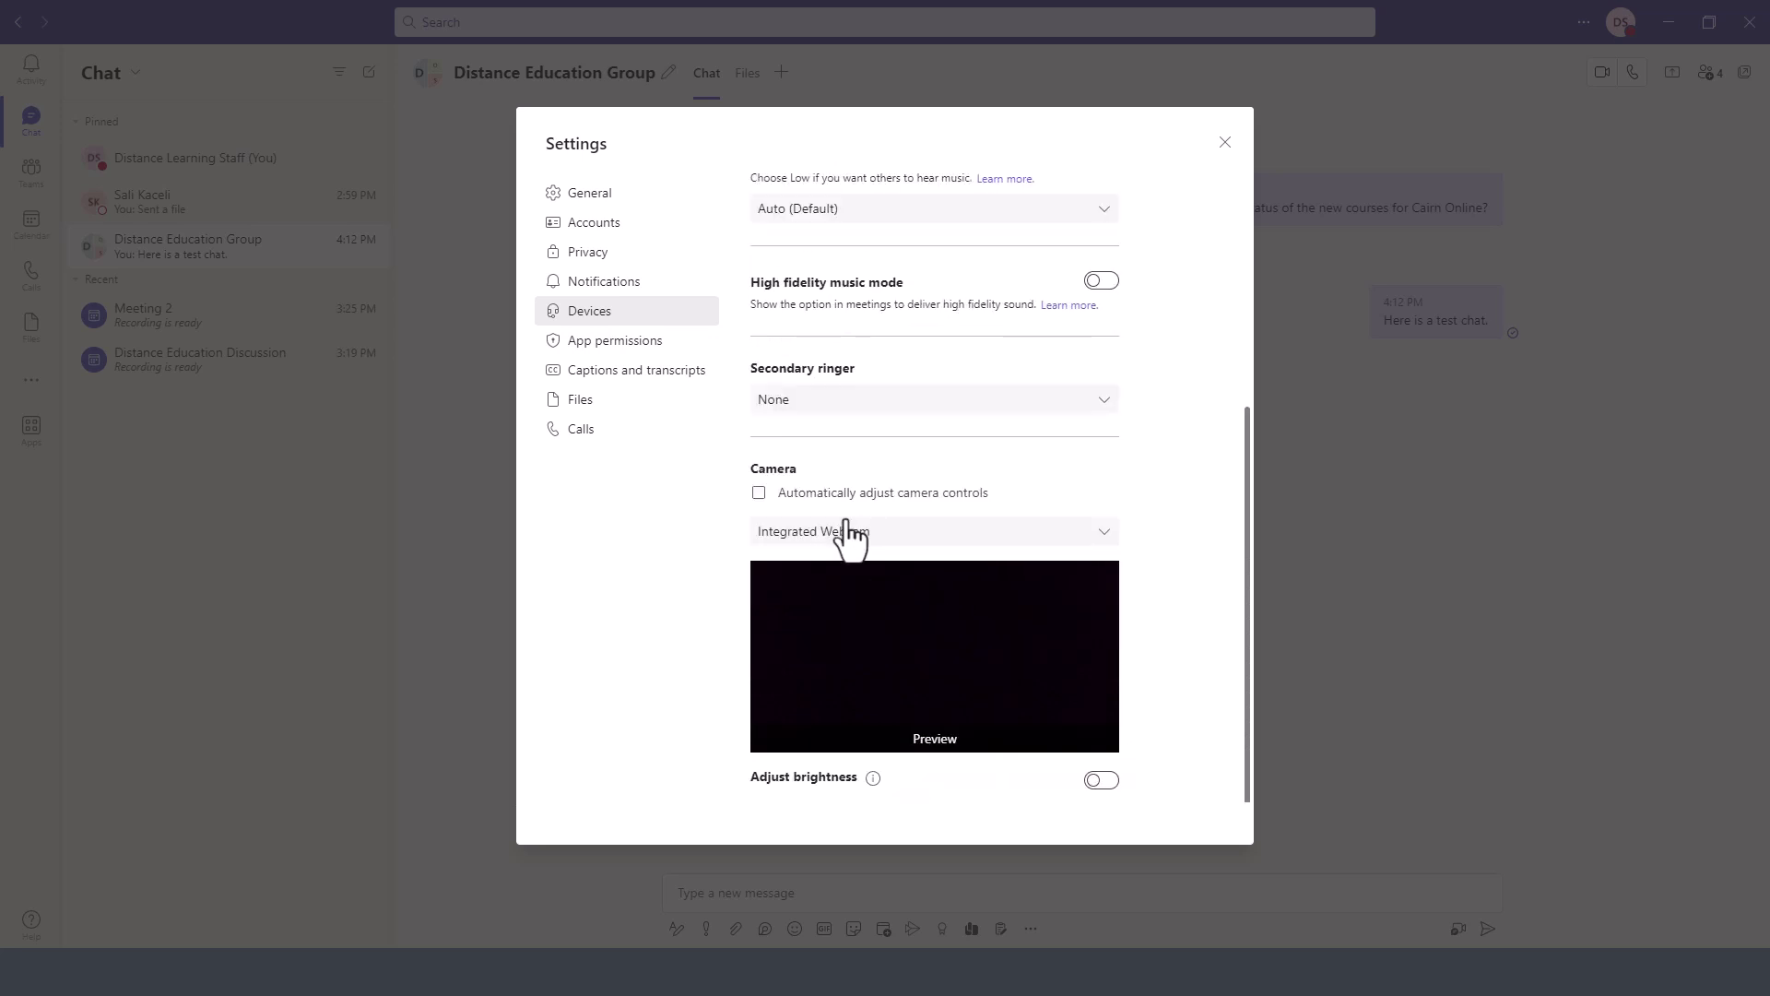
scroll(1138, 563, "up", 1)
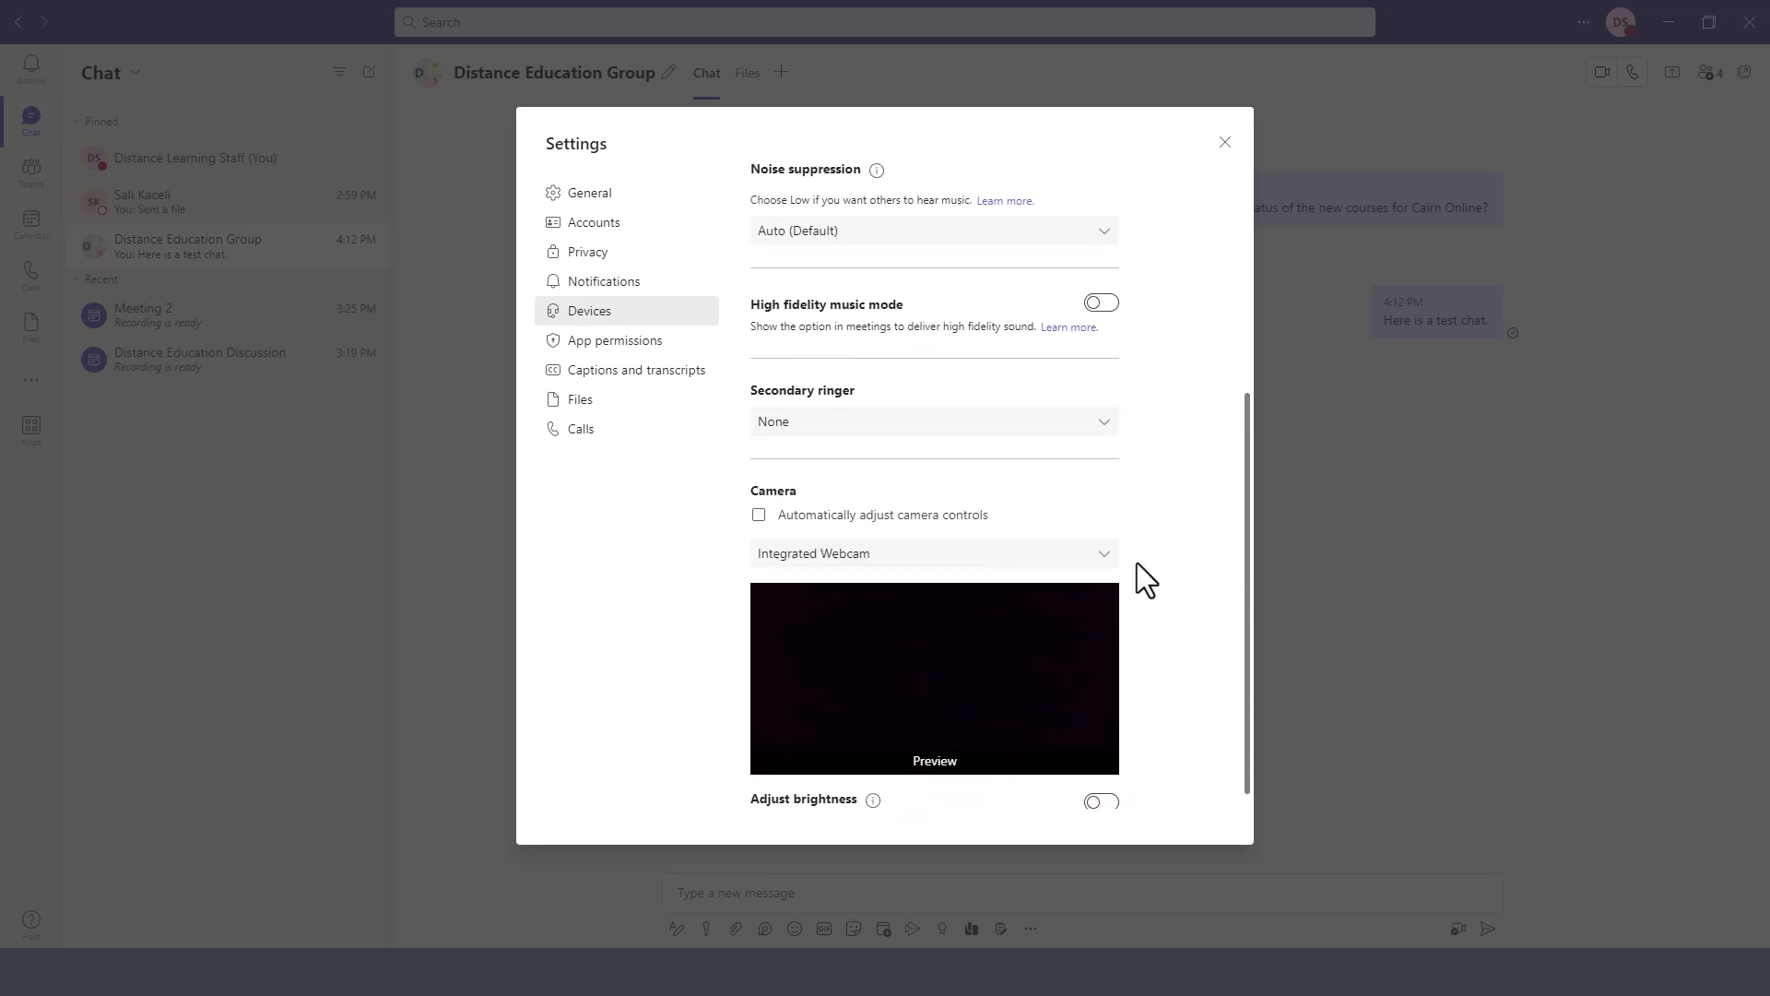
scroll(1106, 562, "up", 2)
scroll(857, 455, "up", 1)
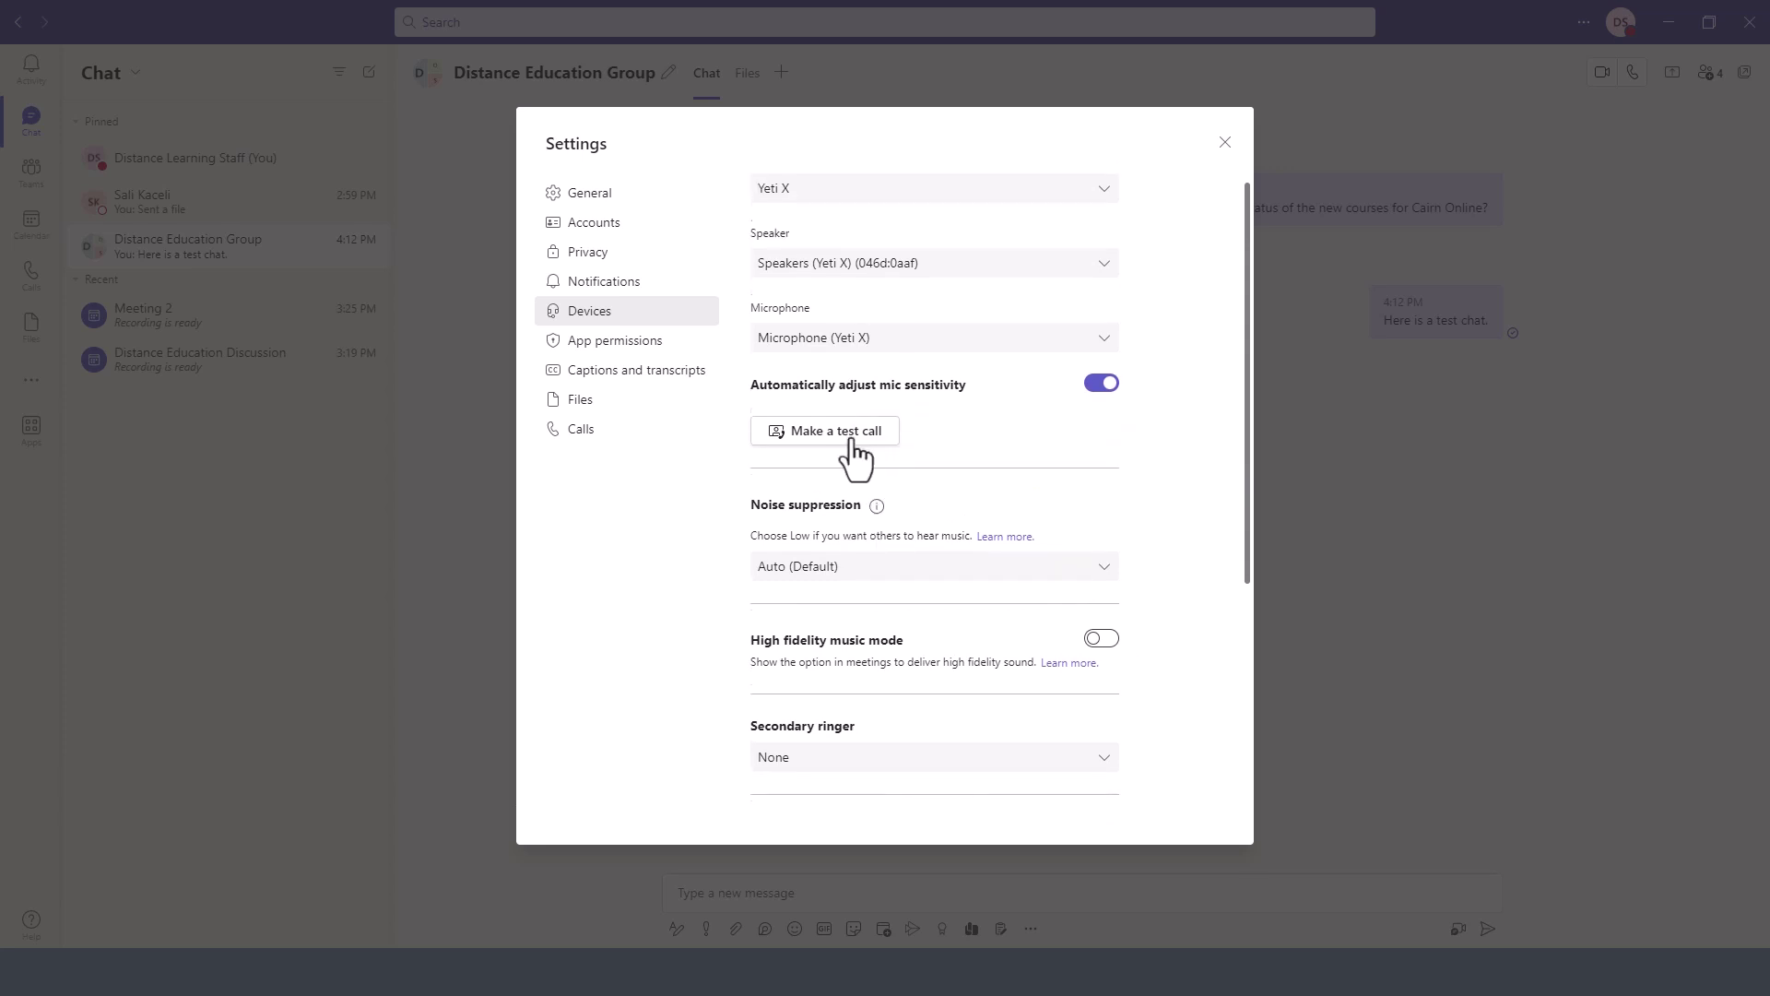
scroll(877, 474, "up", 1)
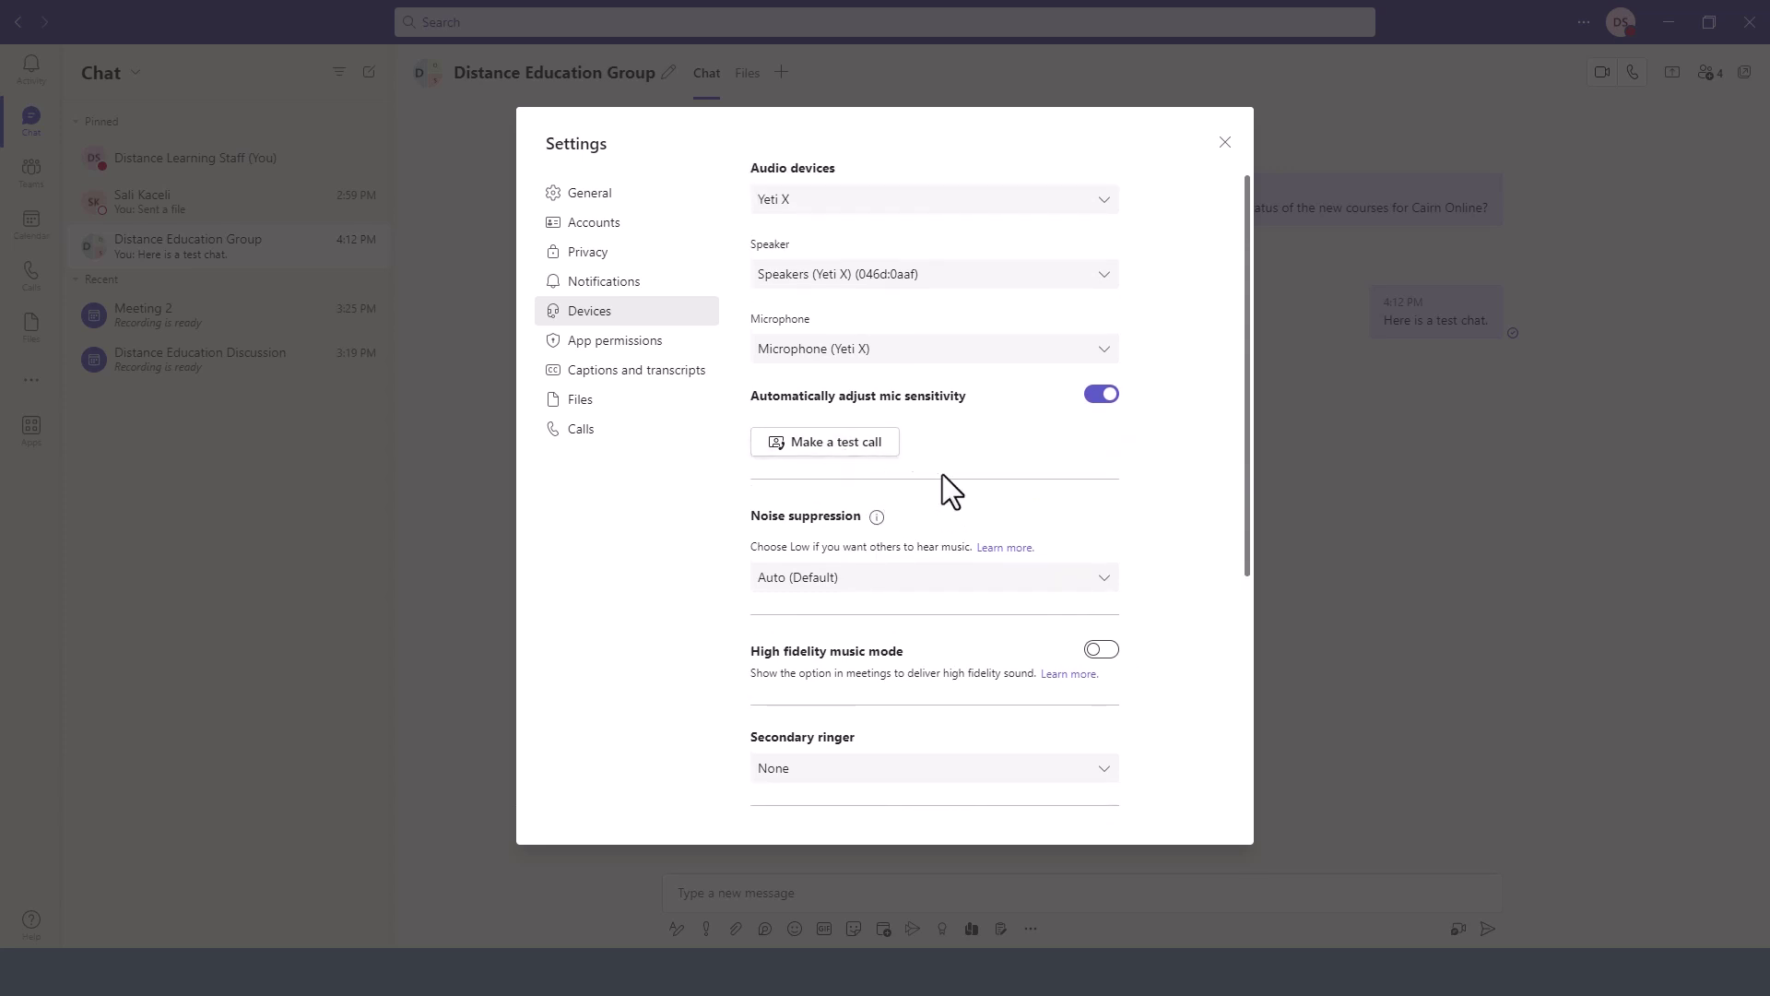
left_click(595, 401)
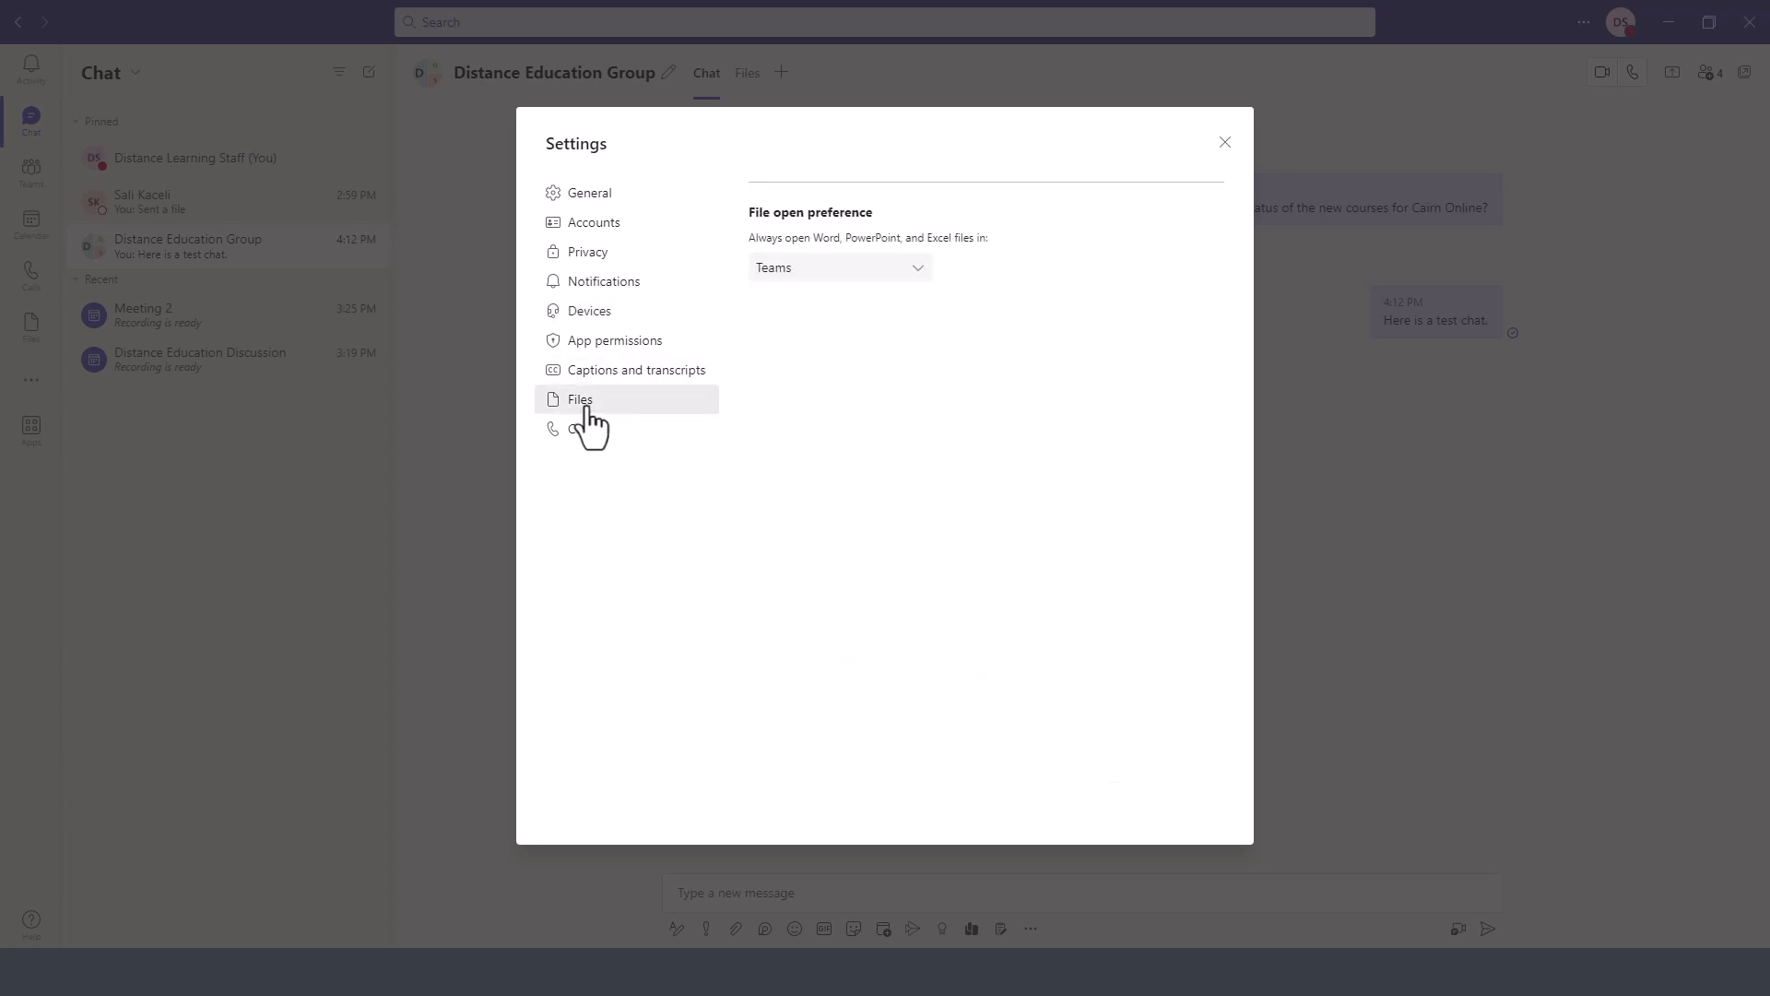
Keep Office files opening in Teams, review Calls voicemail settings, and close Settings
left_click(867, 286)
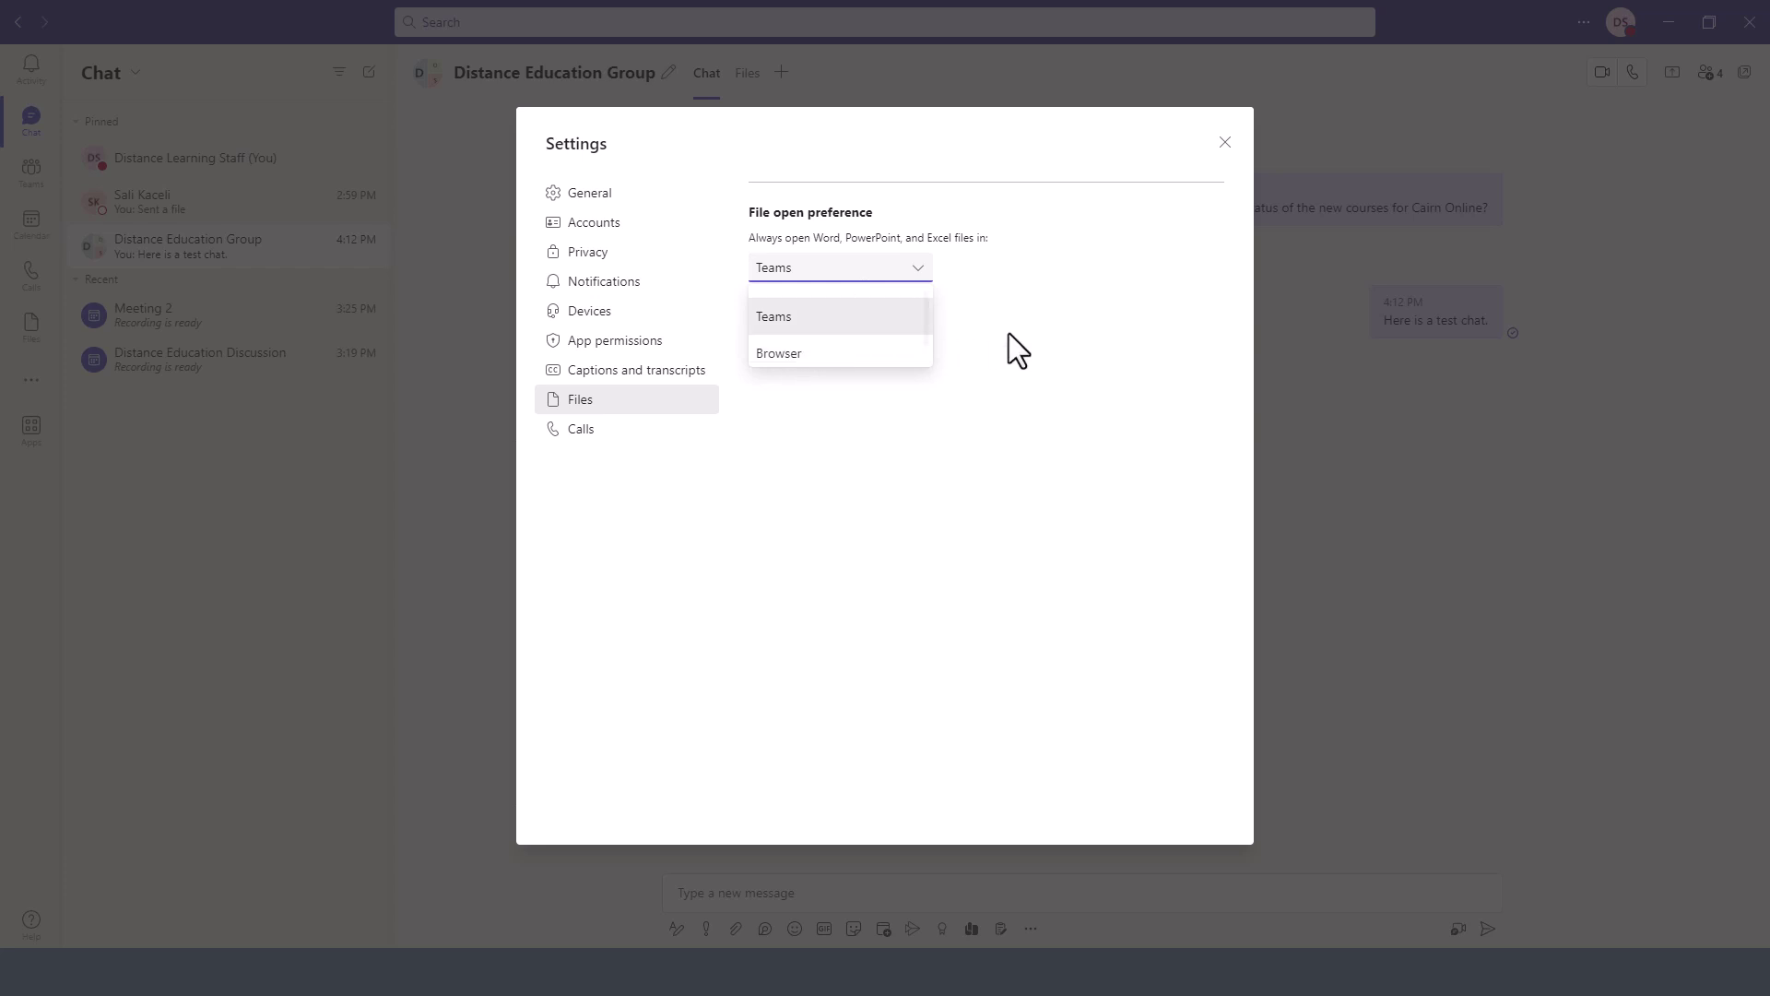
left_click(1016, 463)
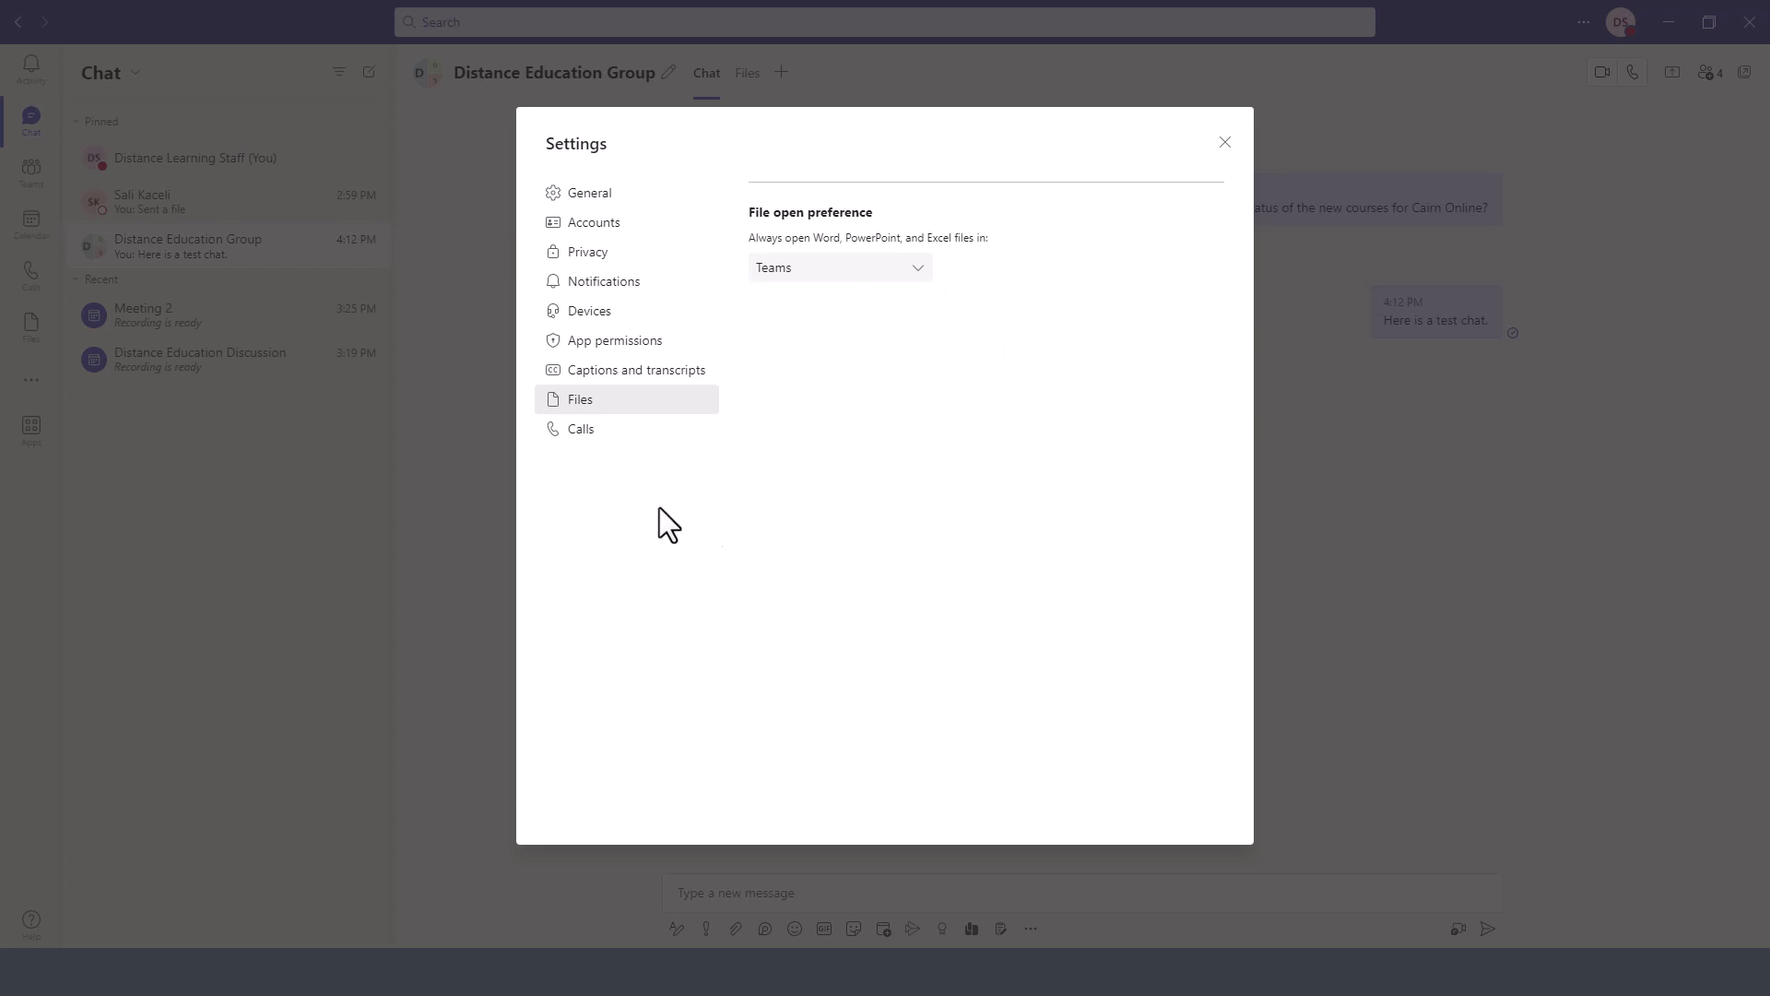
left_click(592, 437)
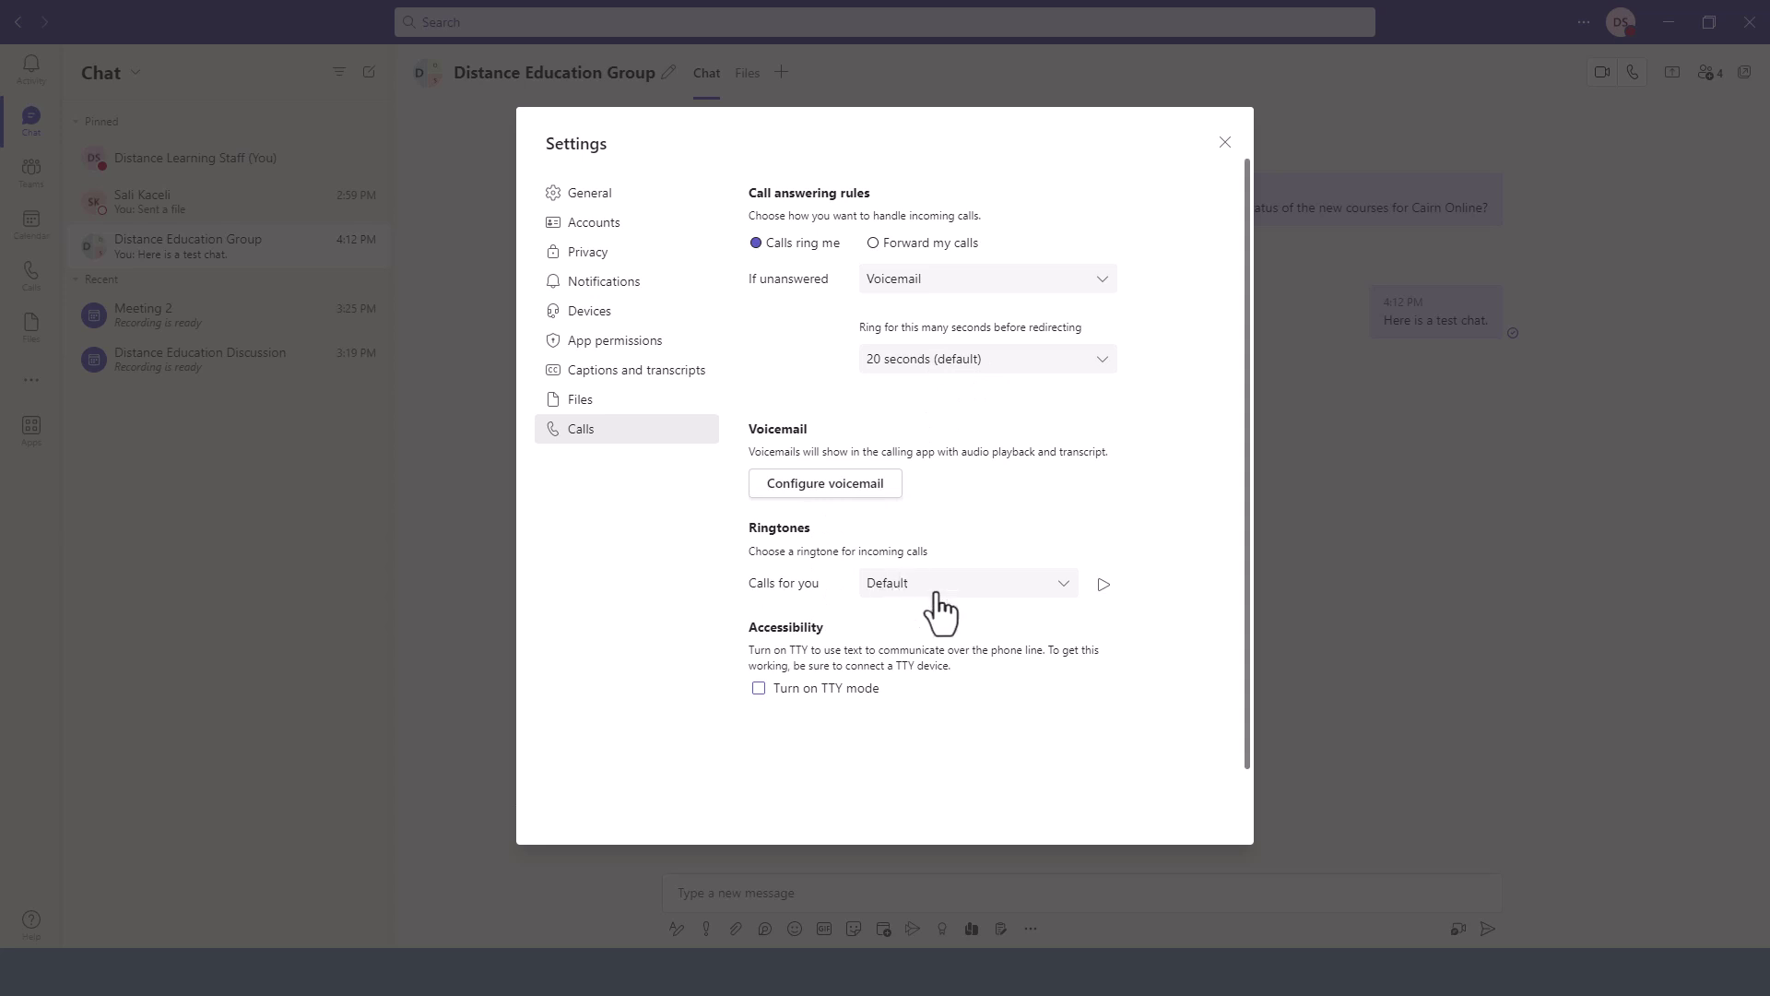
scroll(808, 567, "down", 1)
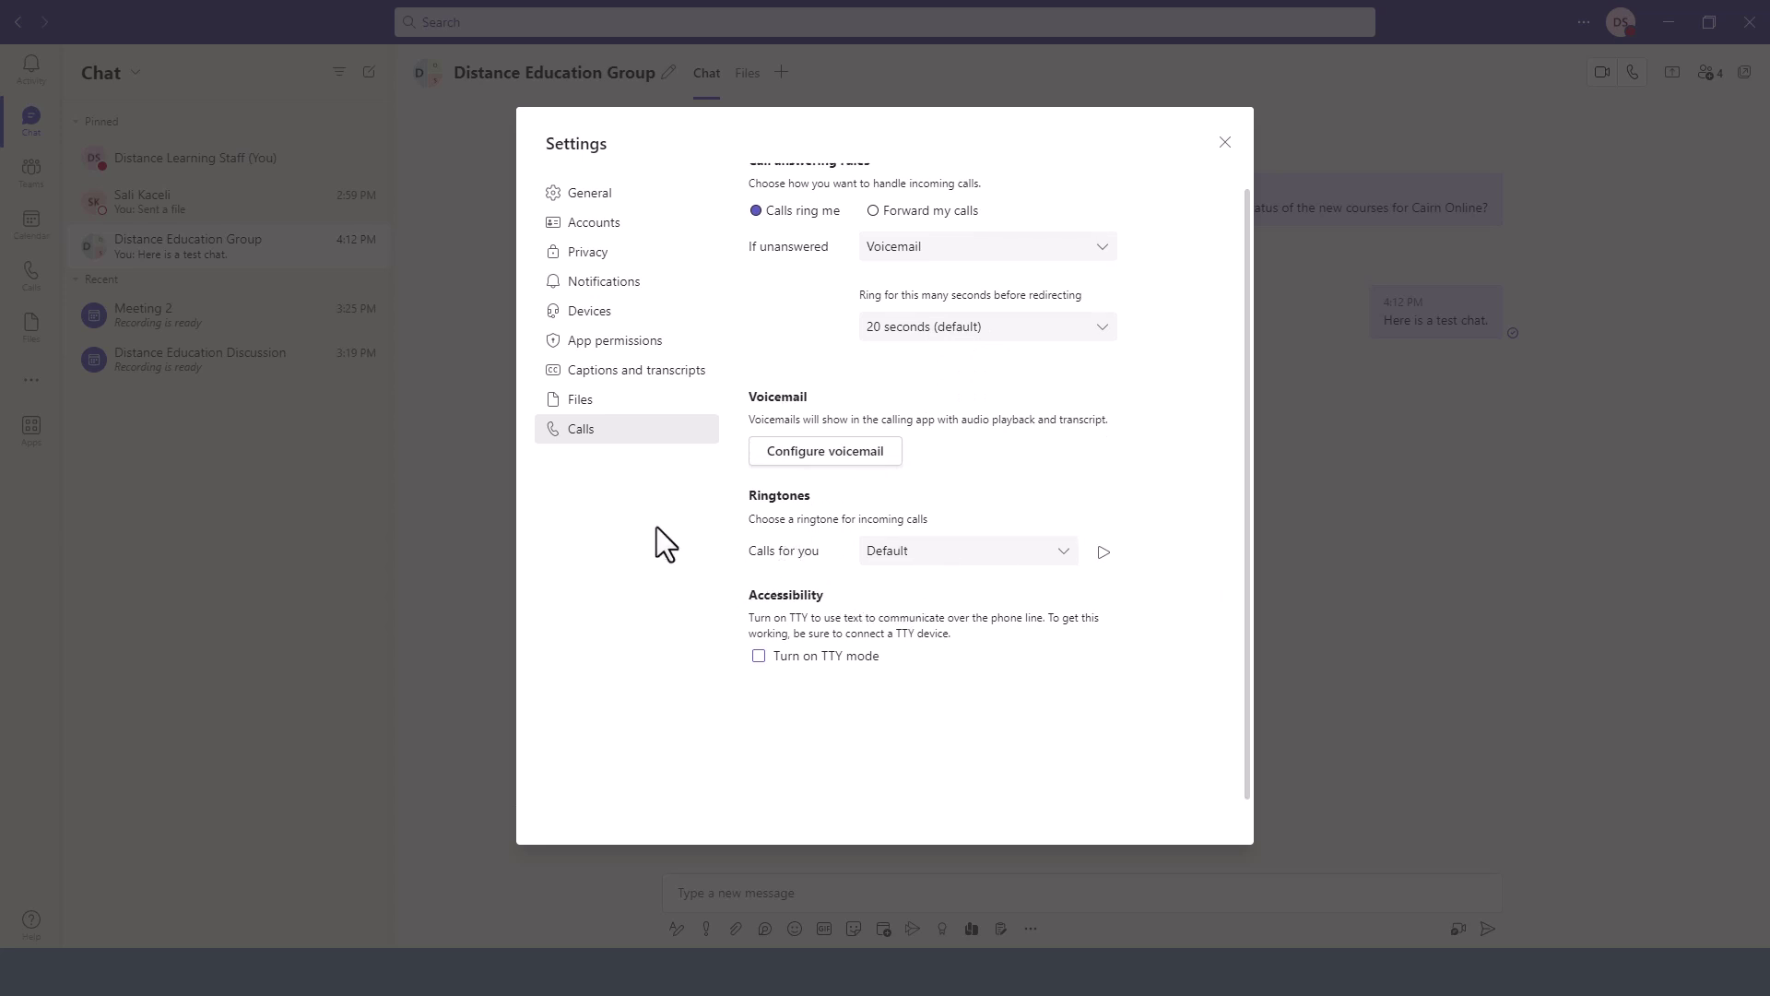
scroll(629, 538, "up", 1)
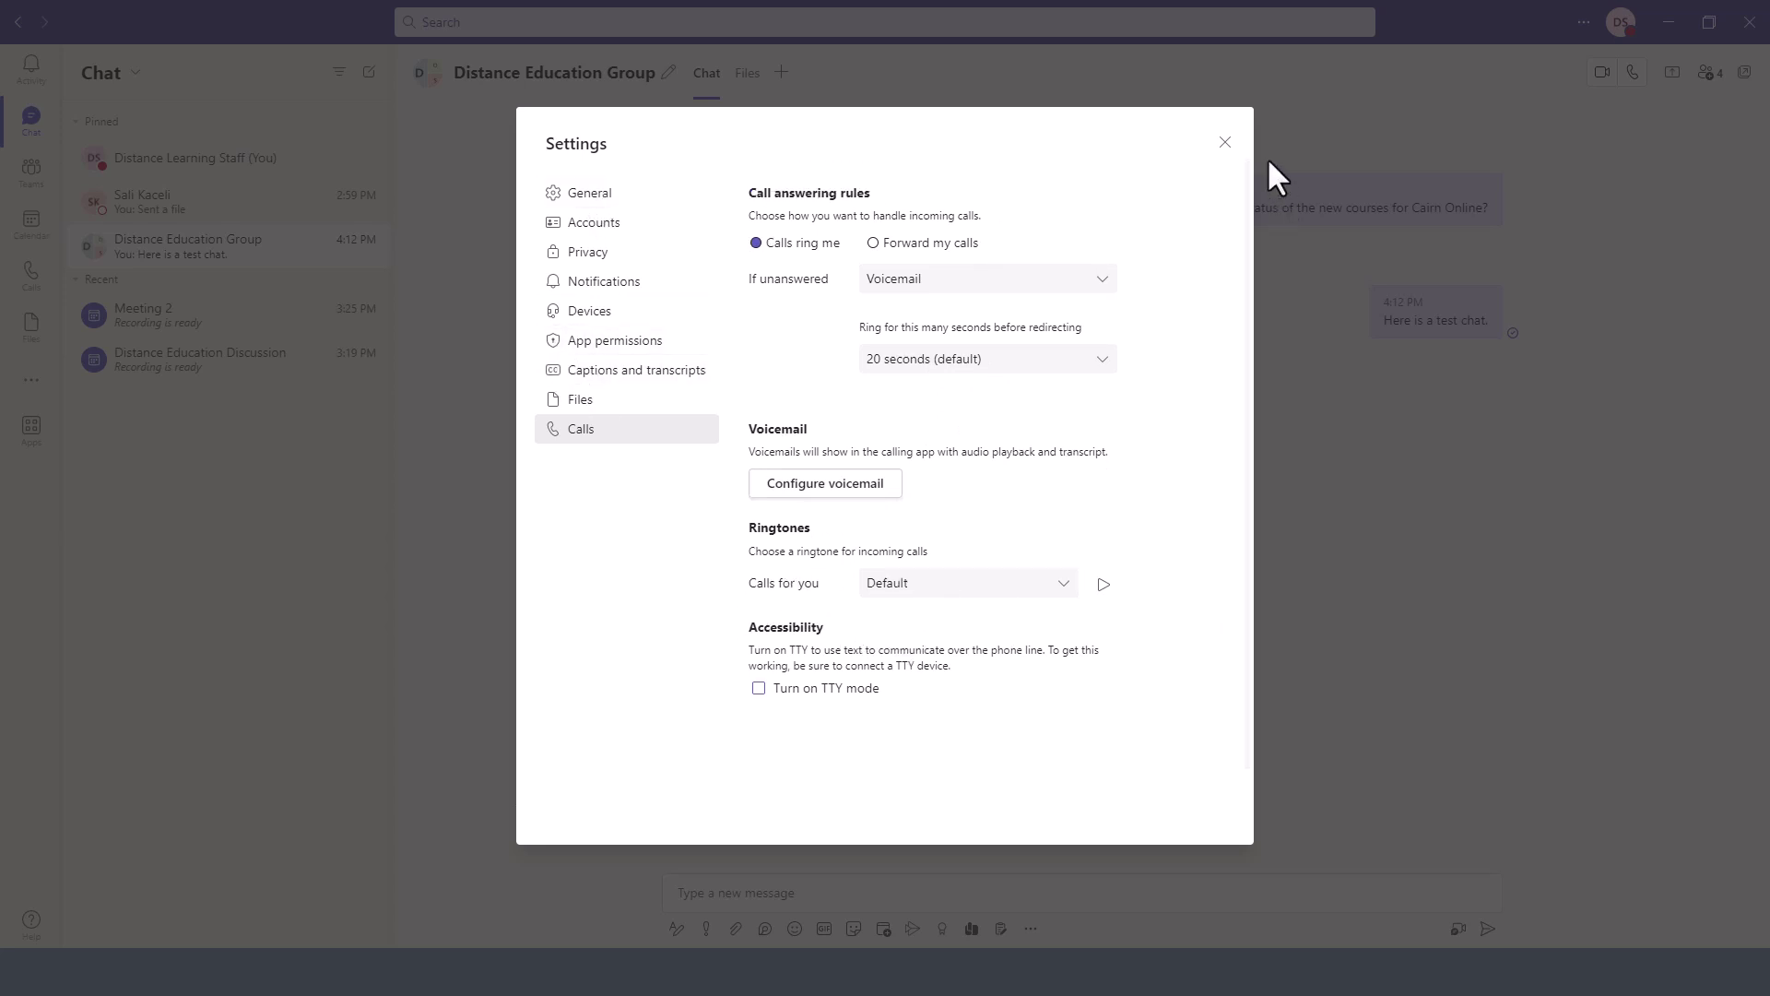
left_click(1225, 143)
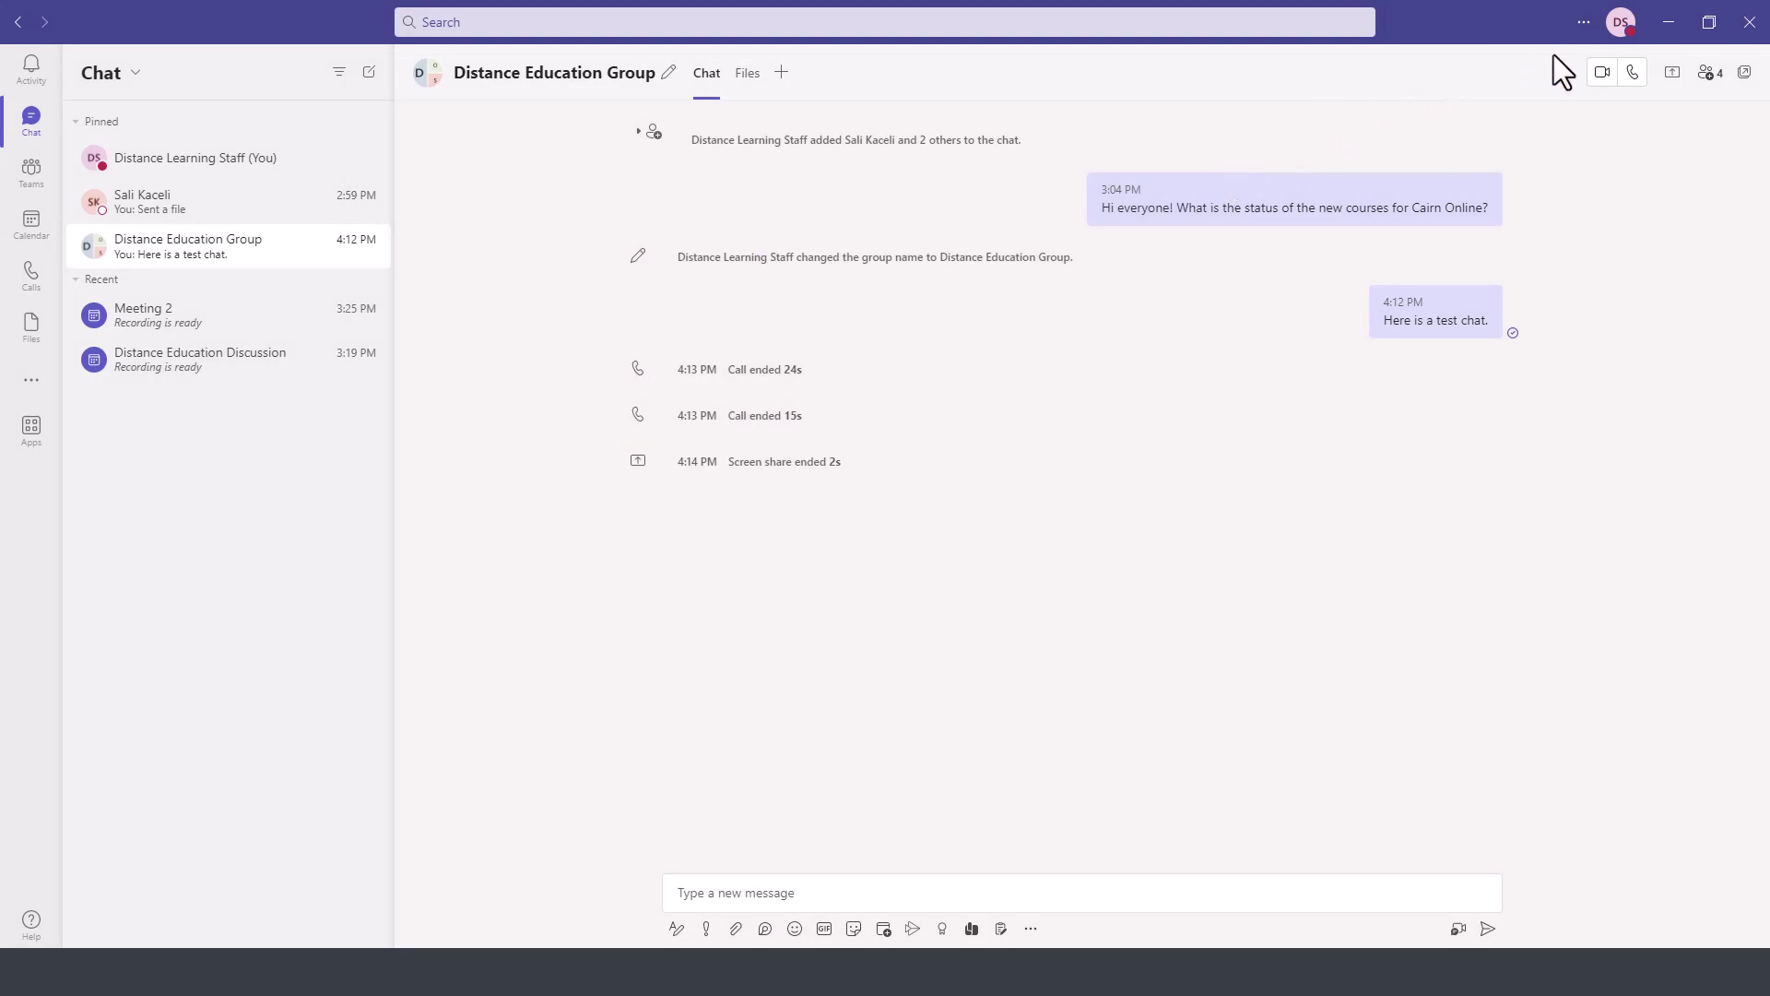